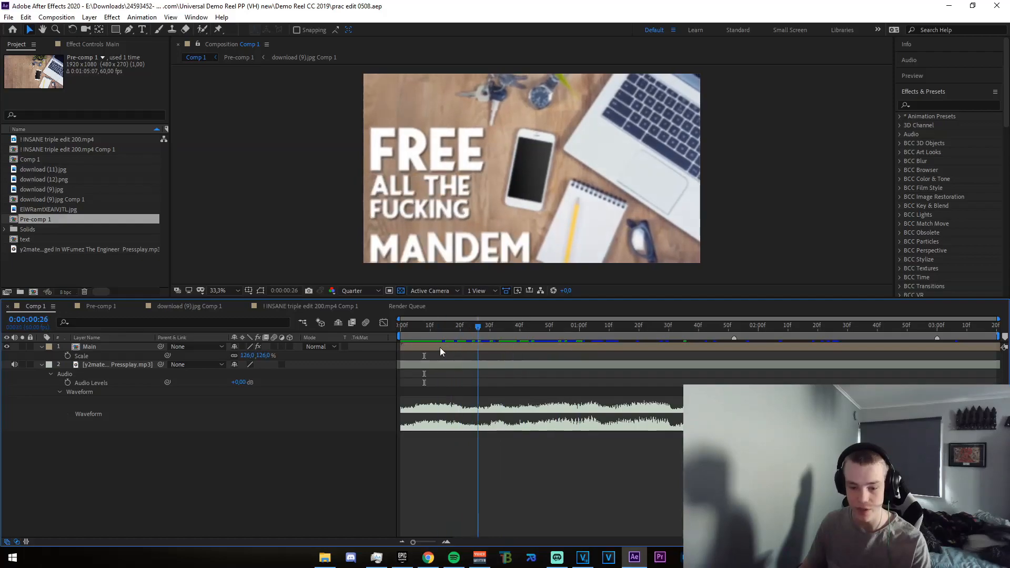
Preview the whole Comp 1 edit and stop the playback around the opening text shot
key("space")
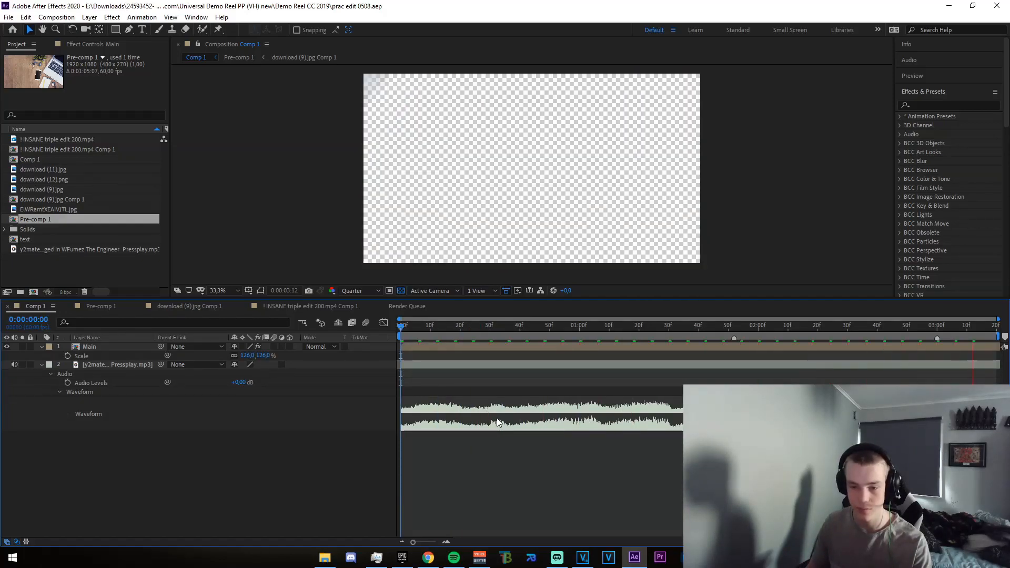
key("space")
left_click(538, 336)
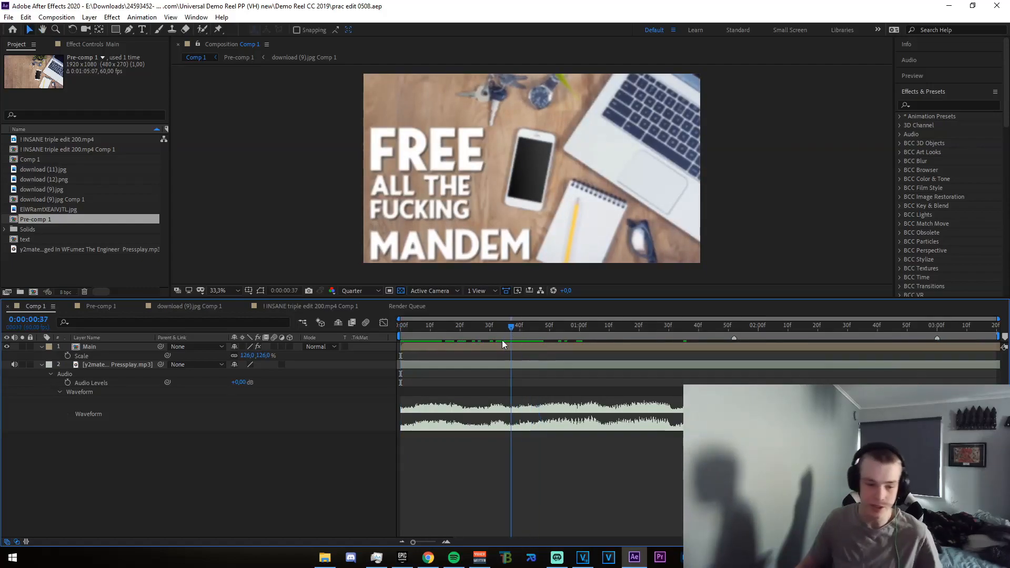
Open the Main layer's pre-comp and collapse the properties of all its layers
double_click(99, 346)
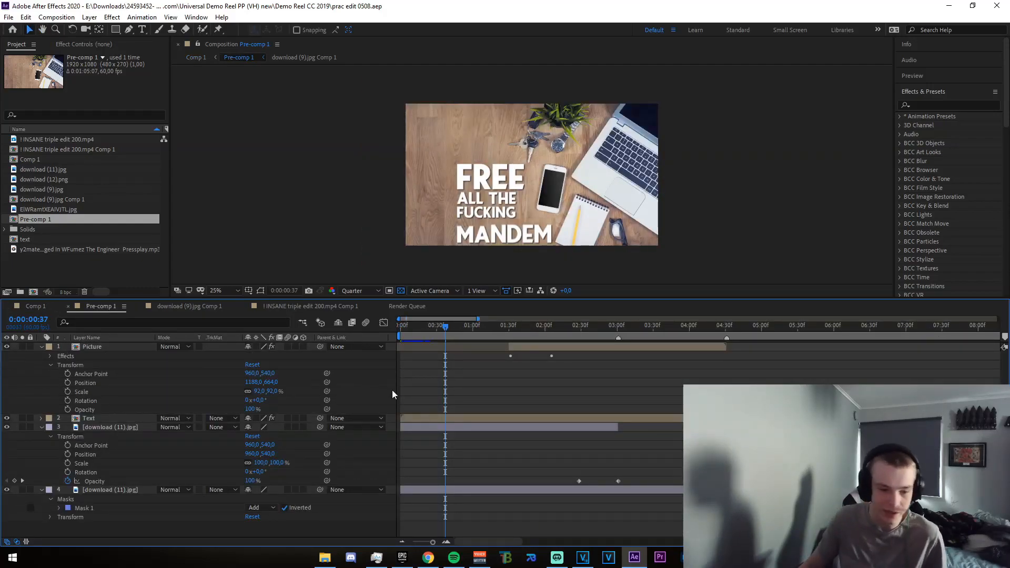
left_click(42, 347)
left_click(41, 364)
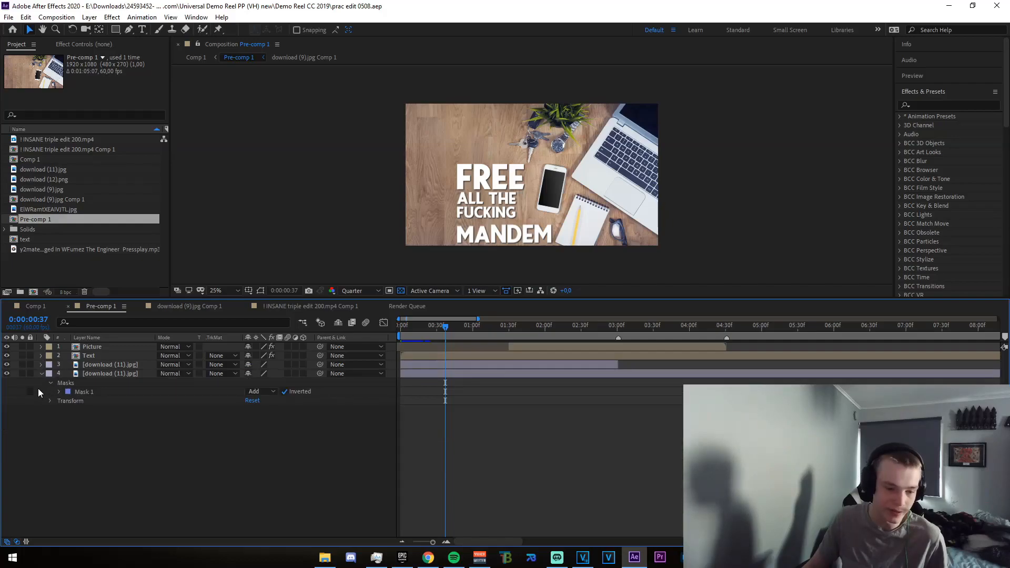
left_click(42, 374)
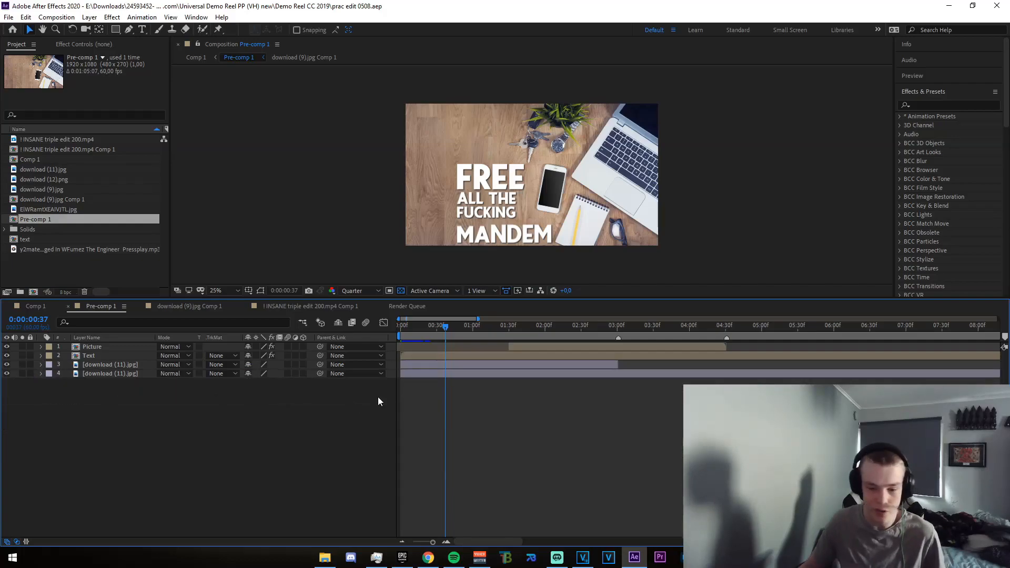
Compare the phone-screen fade near 0:00:02:42 with the bottom download (11).jpg layer hidden and shown, leaving the layer visible
left_click_drag(446, 323, 595, 334)
left_click(7, 374)
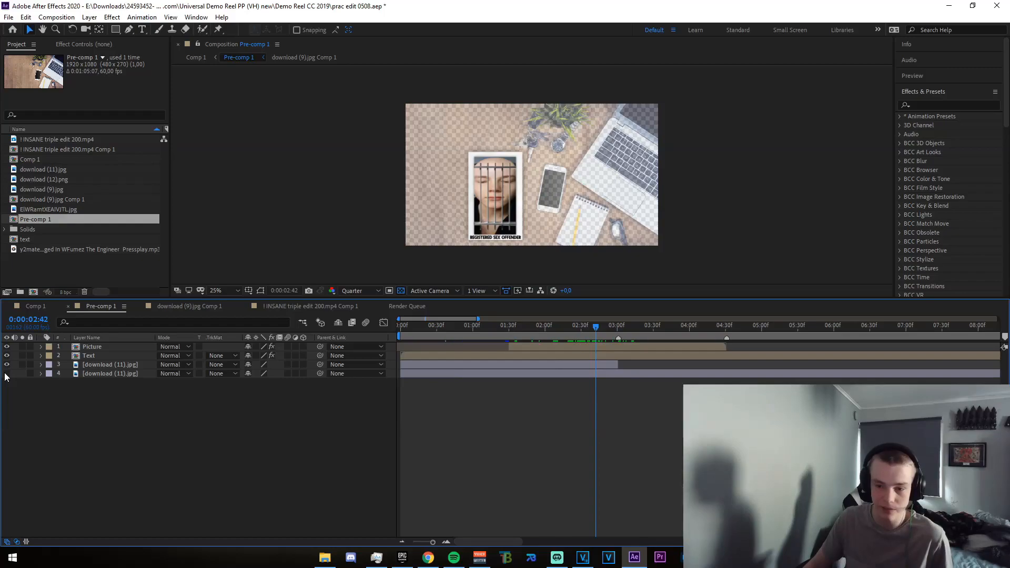
left_click(6, 374)
left_click_drag(556, 324, 599, 339)
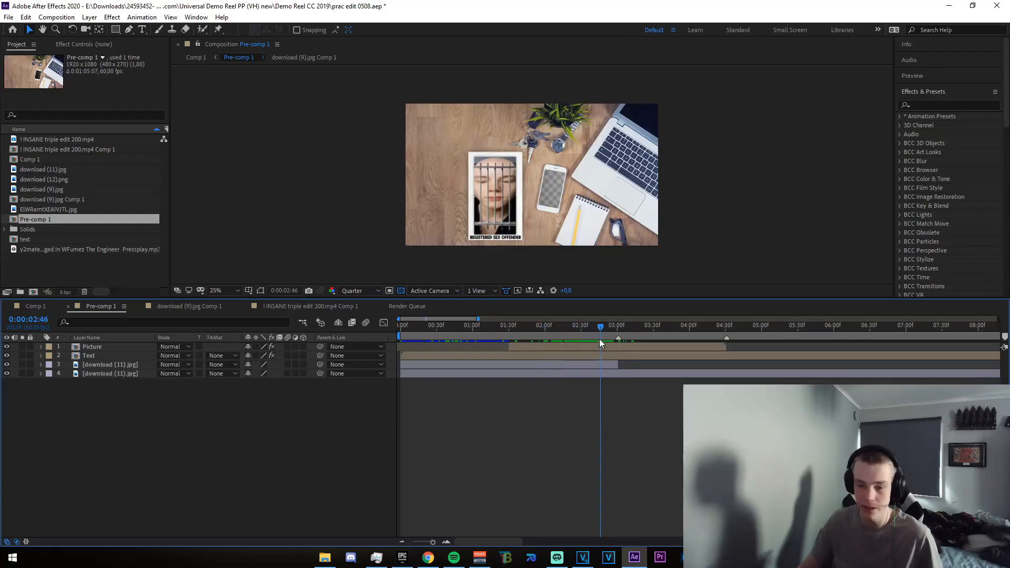
left_click(598, 347)
Inspect the upper download (11).jpg layer's Opacity keyframes and scrub through the fade-out past the three-second mark
left_click(108, 364)
left_click(41, 365)
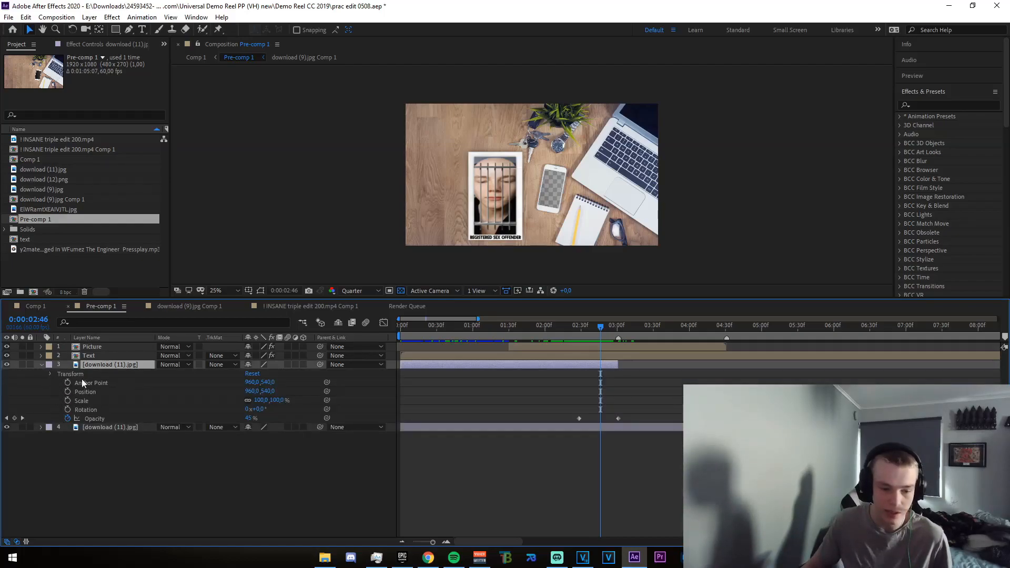
mouse_move(600, 328)
left_mouse_down()
mouse_move(576, 333)
mouse_move(594, 325)
mouse_move(610, 333)
mouse_move(598, 339)
left_mouse_up()
left_click(607, 385)
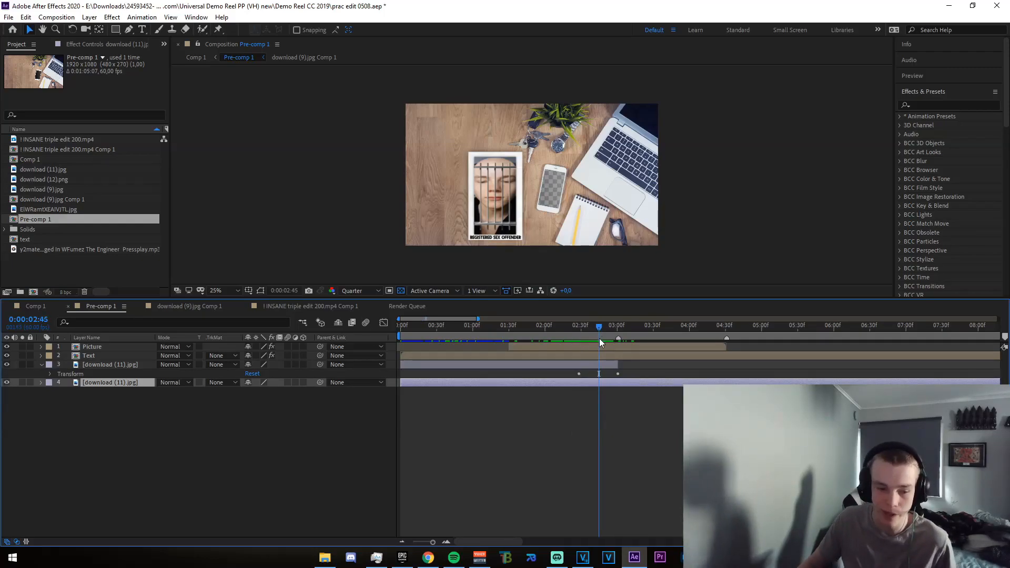
left_click(539, 353)
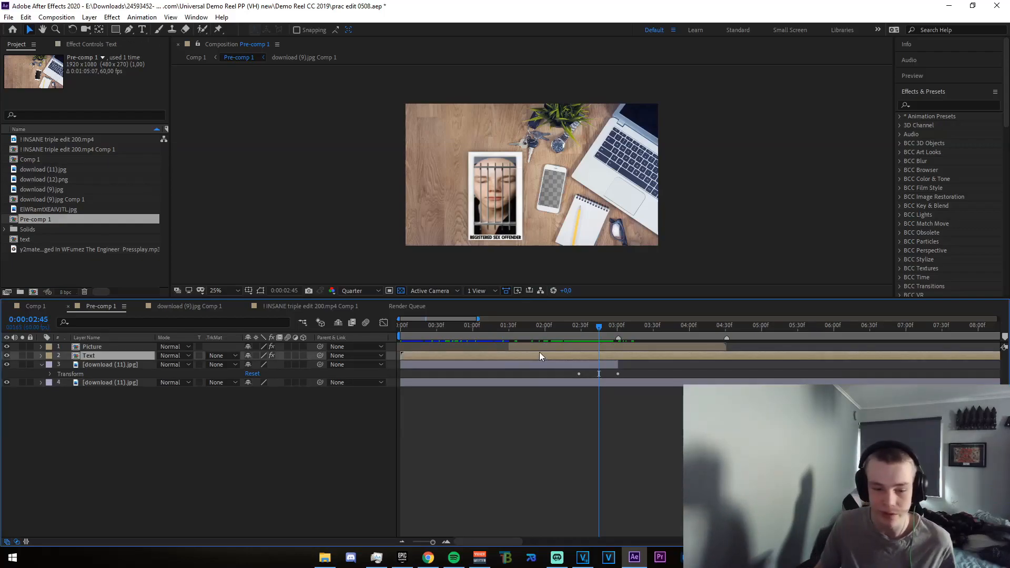
left_click_drag(590, 332, 634, 338)
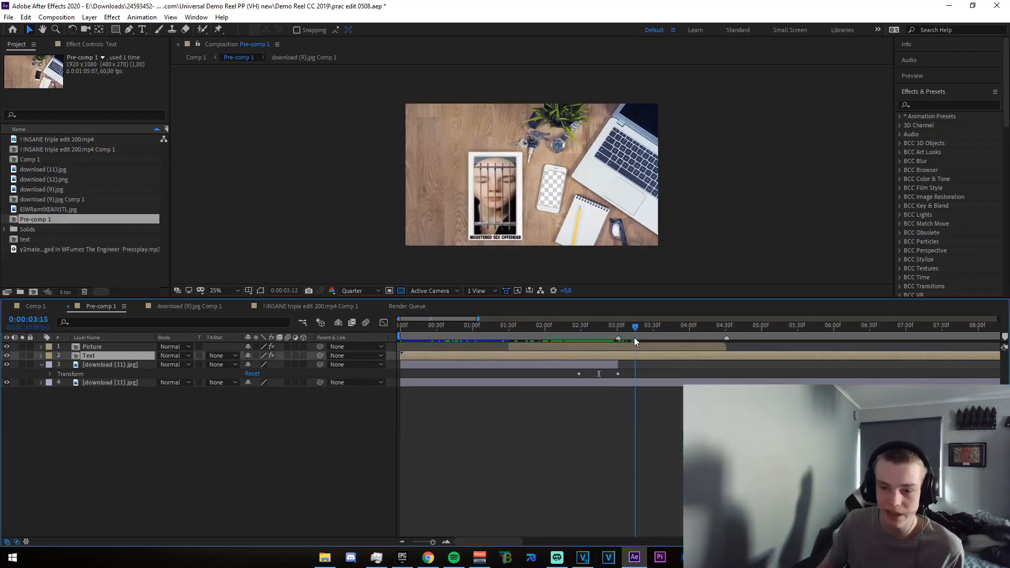
left_click_drag(727, 344, 469, 348)
Open the Text pre-comp and examine the effects on Adjustment Layer 3, leaving the layer collapsed
double_click(423, 359)
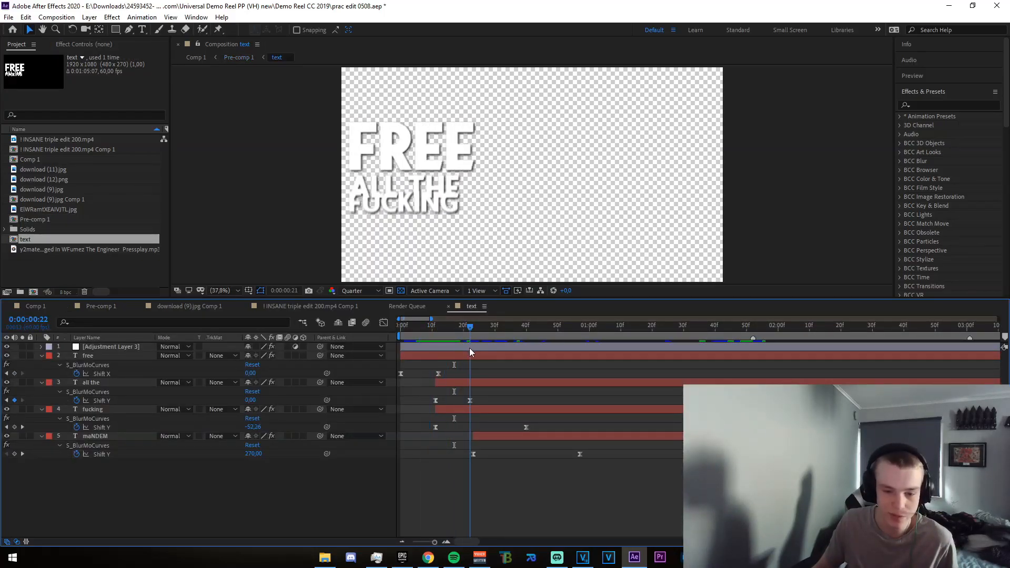
left_click(352, 347)
left_click(41, 346)
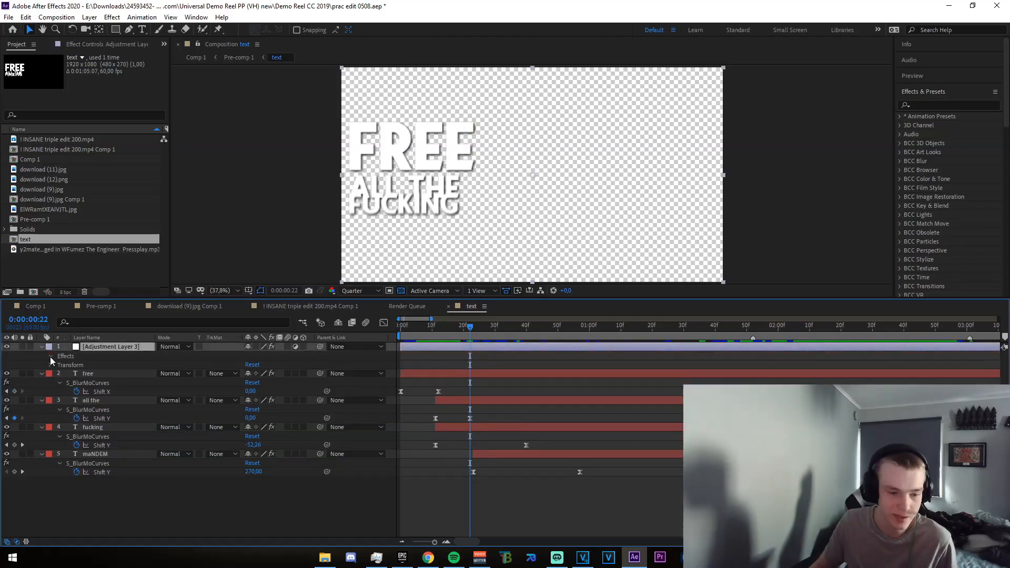
left_click(51, 356)
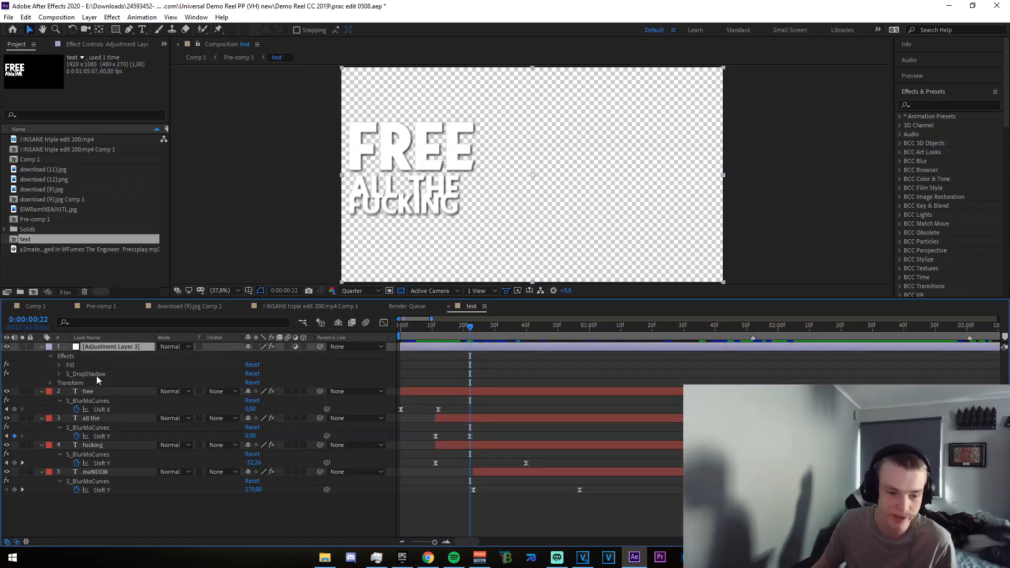
left_click(50, 366)
left_click(50, 365)
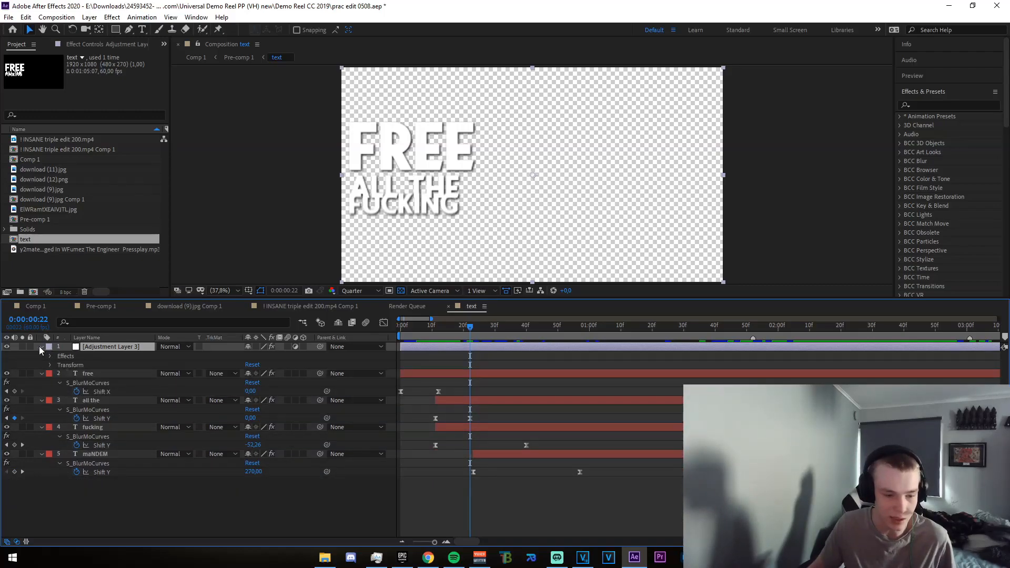
left_click(41, 347)
View the speed graph of the "free" layer's Shift X animation, and scrub through the text animation to 0:00:01:48
left_click_drag(462, 332, 393, 354)
left_click_drag(460, 376, 395, 345)
left_click(384, 323)
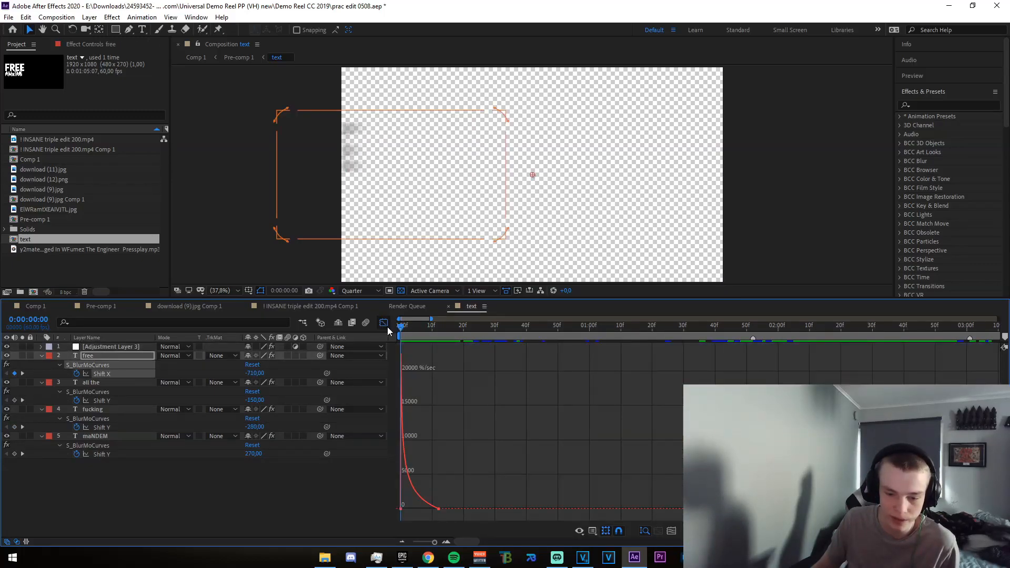
mouse_move(427, 505)
left_click(383, 323)
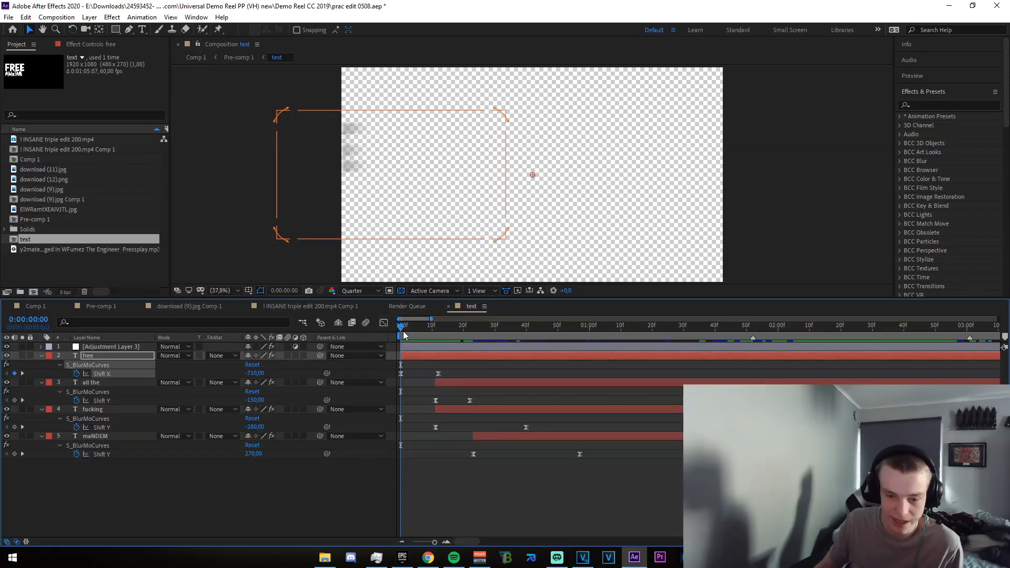
left_click_drag(401, 331, 740, 400)
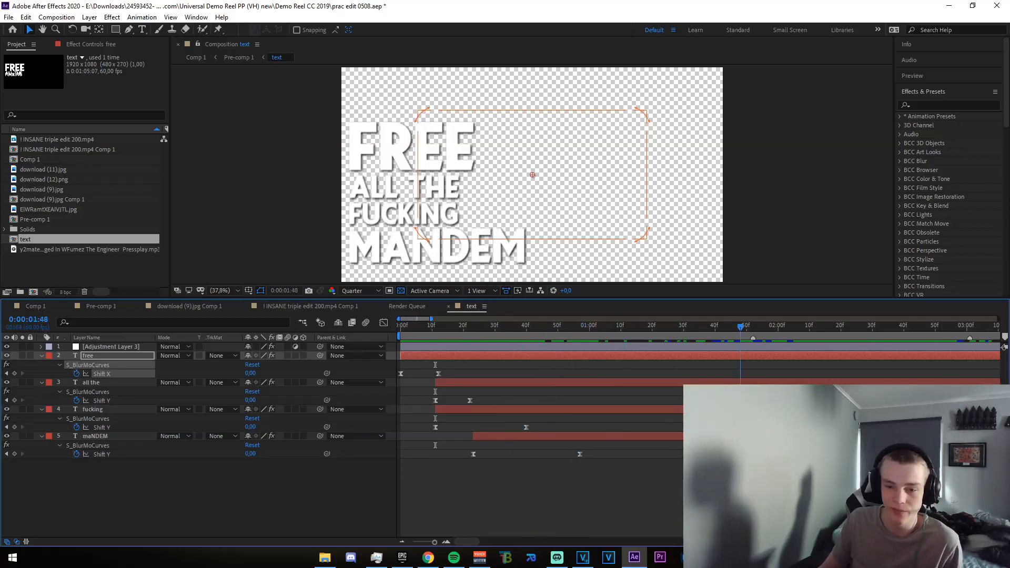
Close the INSANE triple edit composition's timeline and return to Pre-comp 1
left_click(189, 305)
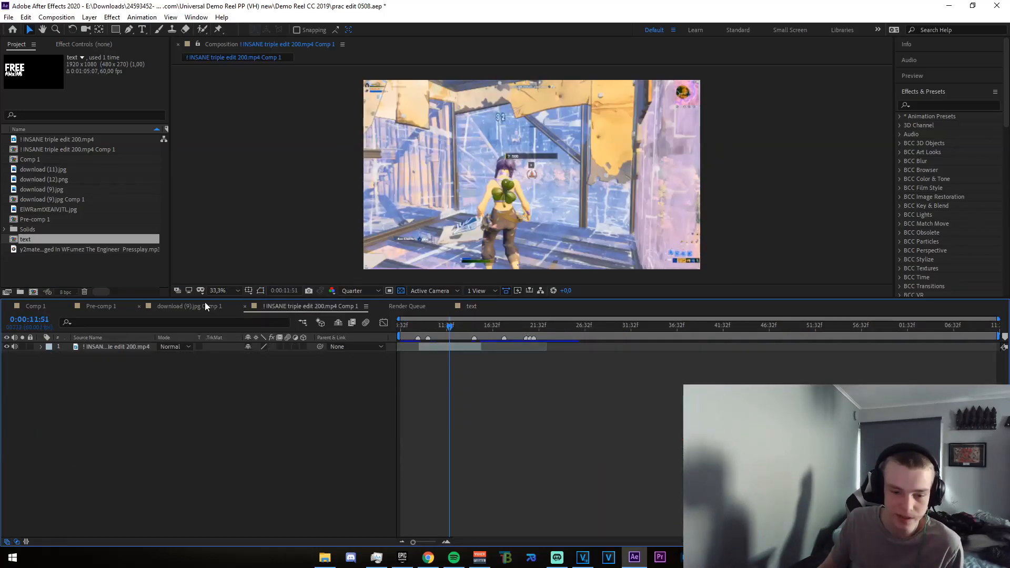
left_click(245, 306)
left_click(101, 305)
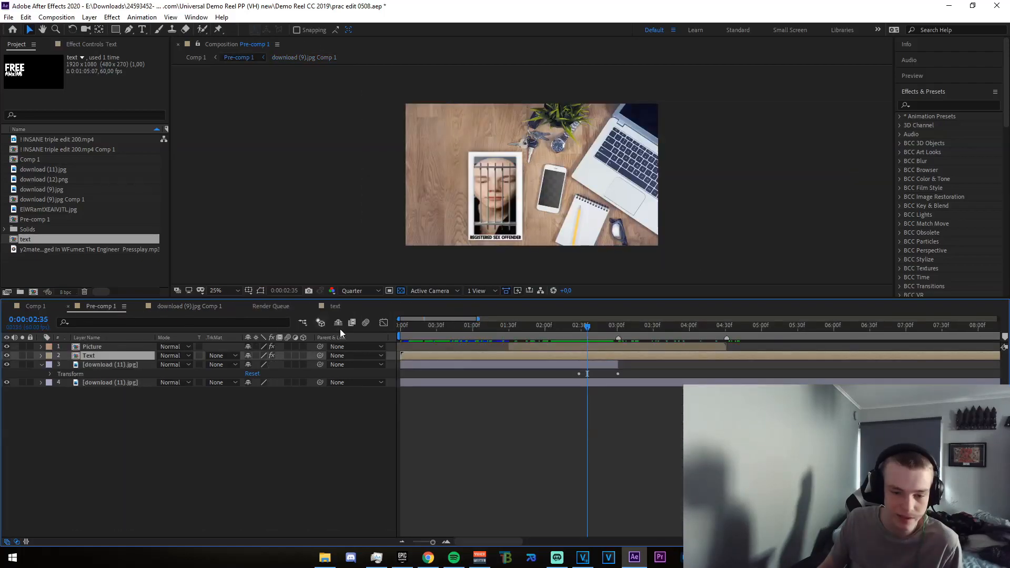
Reopen the Text layer's composition to scrub through it, close its timeline, and return to Pre-comp 1
left_click_drag(585, 330, 546, 327)
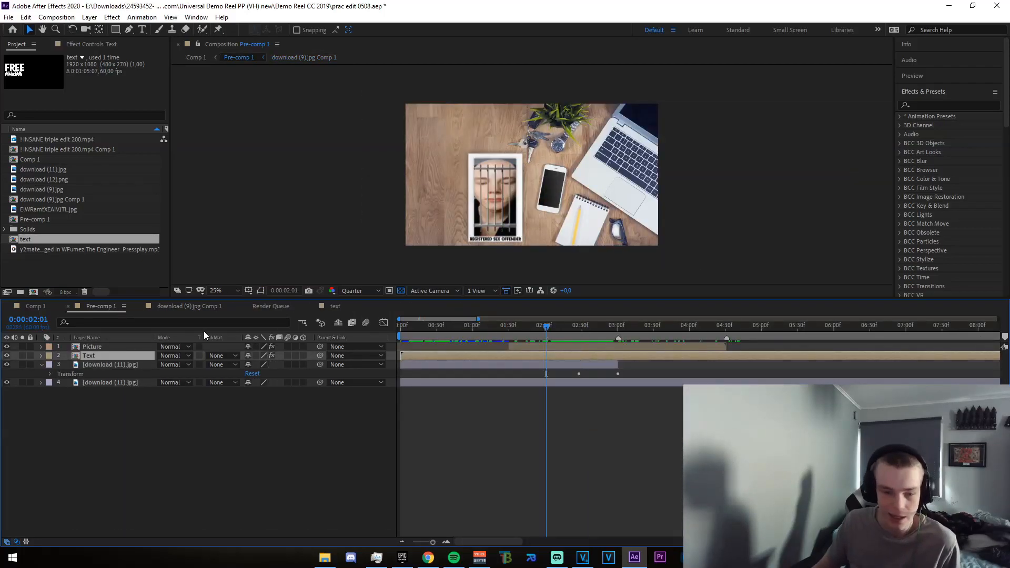
double_click(459, 353)
left_click_drag(759, 329, 605, 328)
left_click(311, 306)
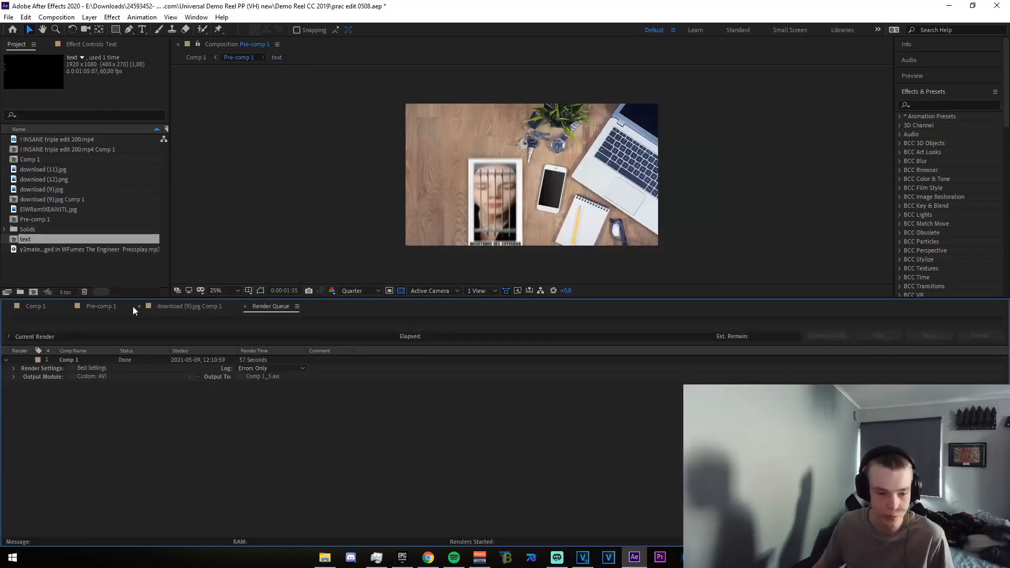
left_click(128, 306)
Reveal the Text layer's keyframed S_BlurMoCurves Rotate and Shift Y properties and scrub through its slide-out to 0:00:01:29
left_click_drag(539, 328, 485, 320)
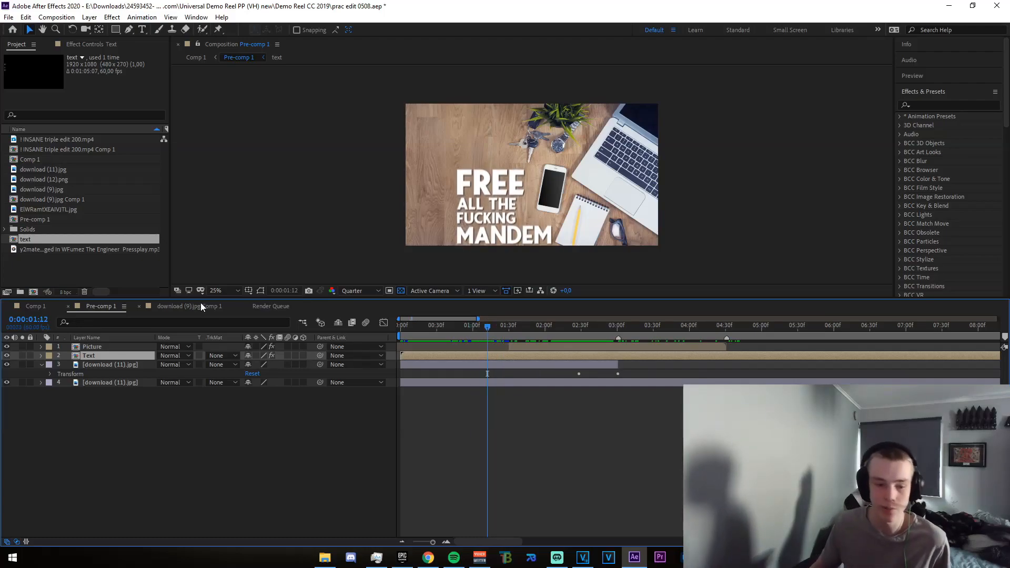
left_click(42, 355)
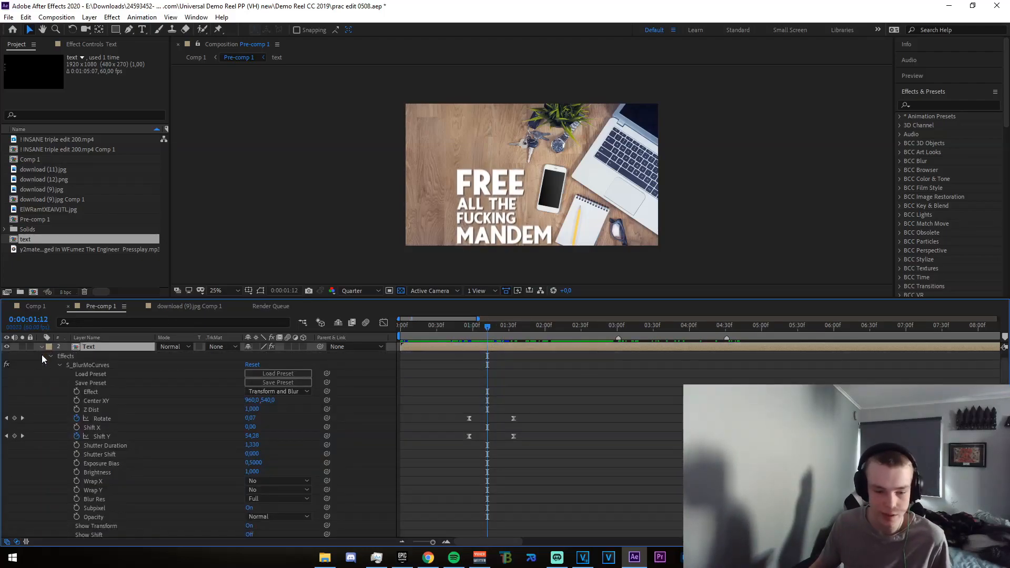
key("u")
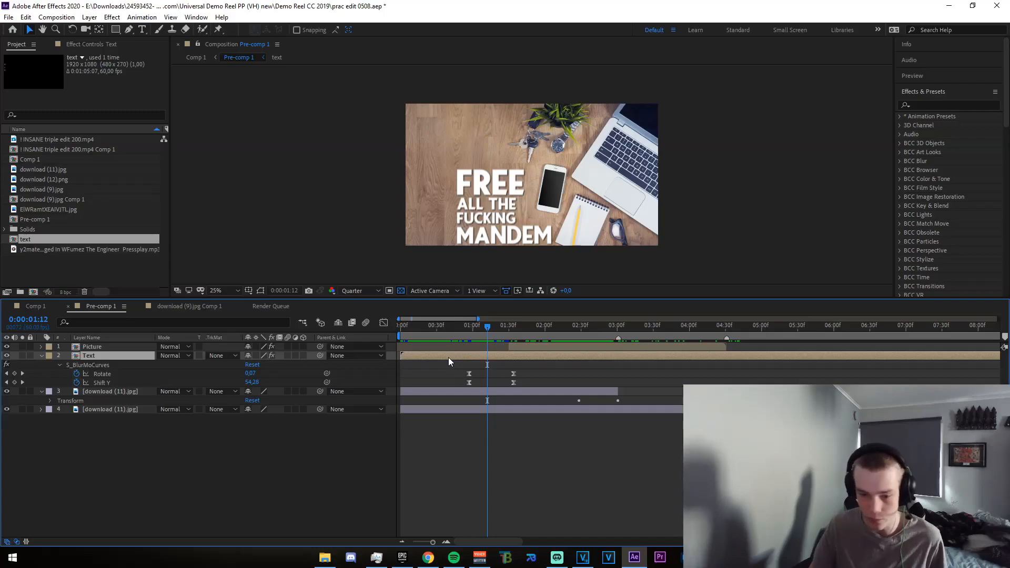
left_click_drag(488, 329, 508, 333)
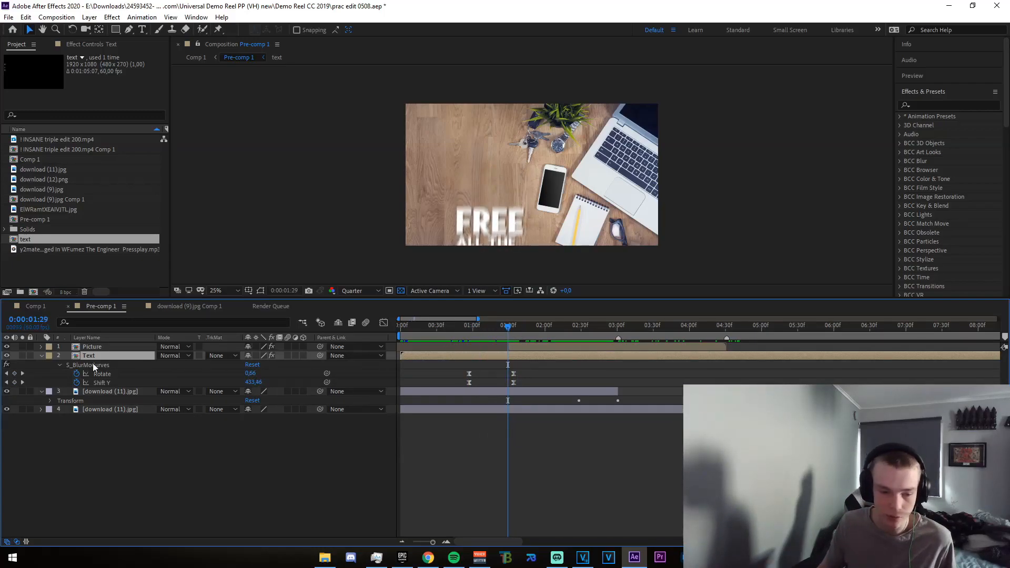
left_click(45, 355)
Open the Picture layer's pre-comp and collapse the EIWRamtXEAIVJTL.jpg and Adjustment Layer 5 properties
left_click_drag(508, 328, 586, 331)
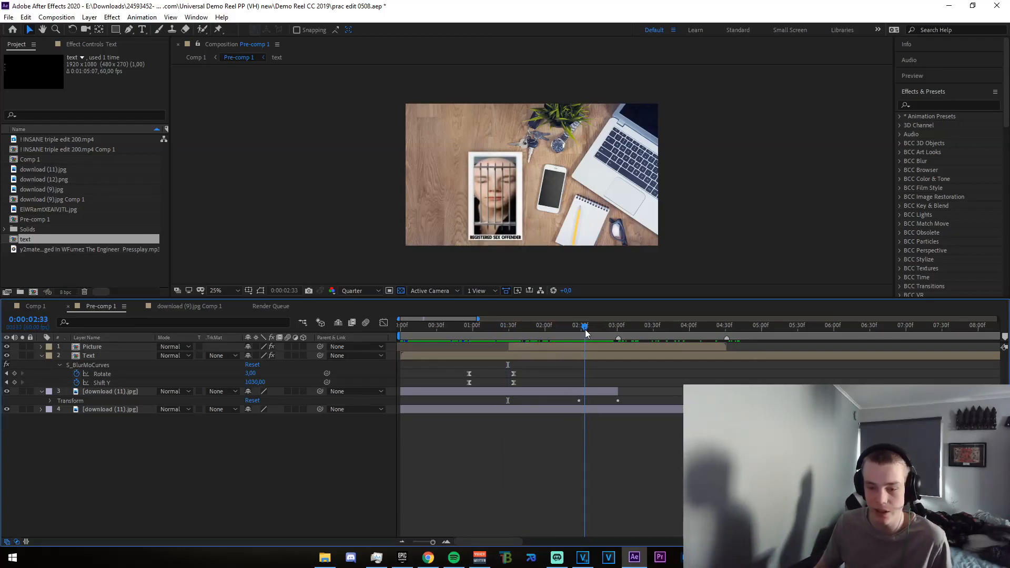
left_click(522, 181)
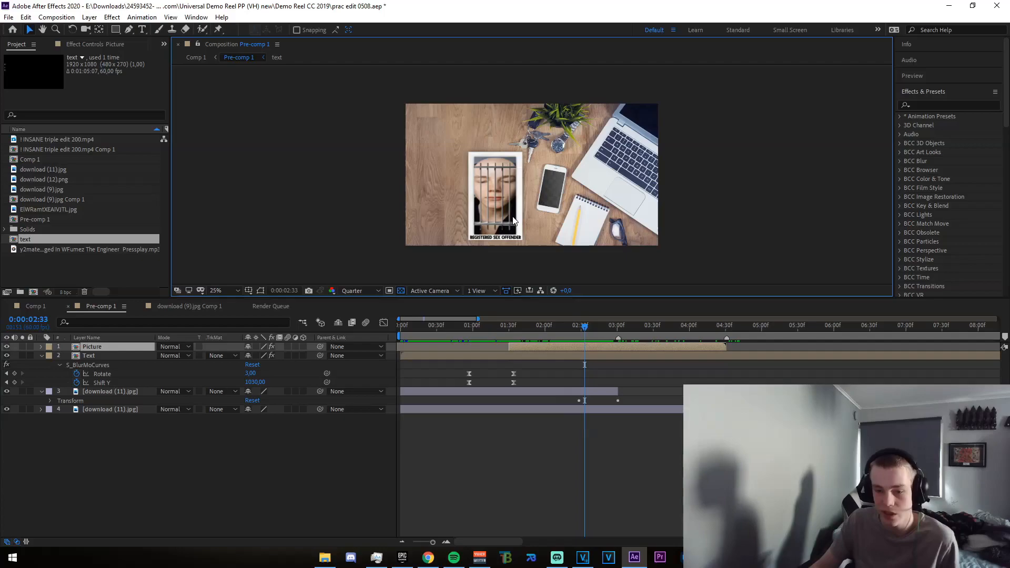
double_click(556, 344)
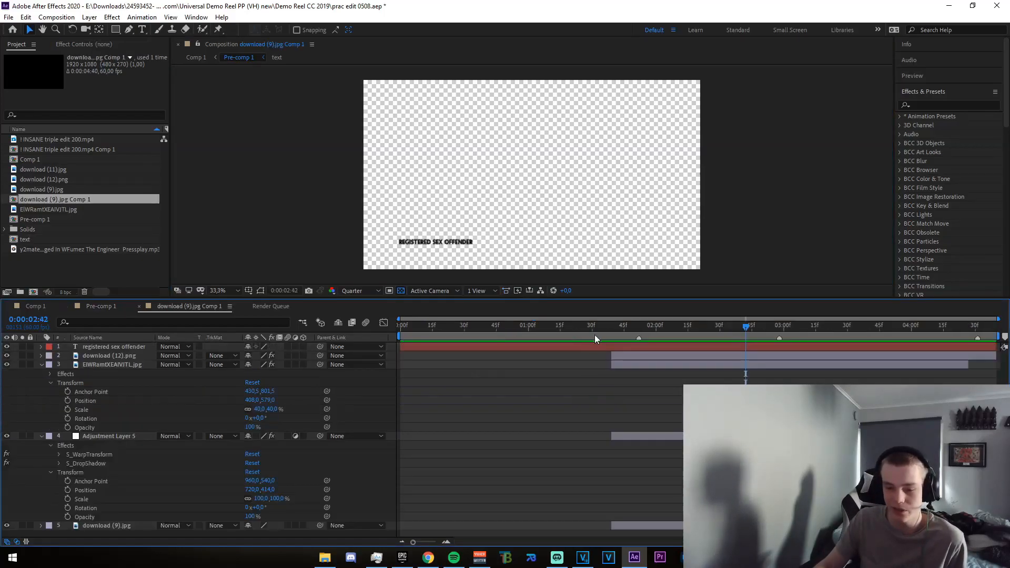
left_click(420, 190)
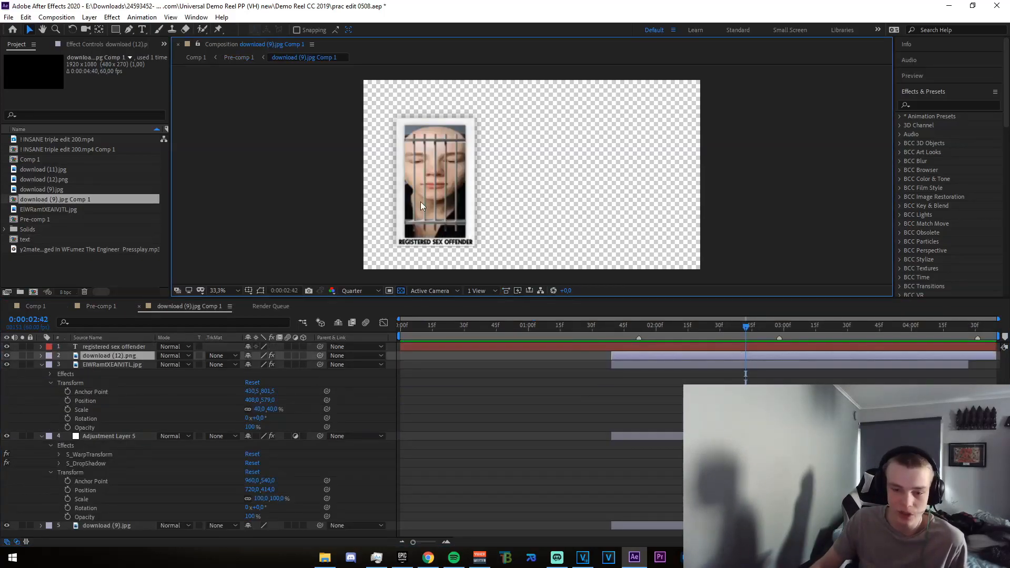
left_click(41, 365)
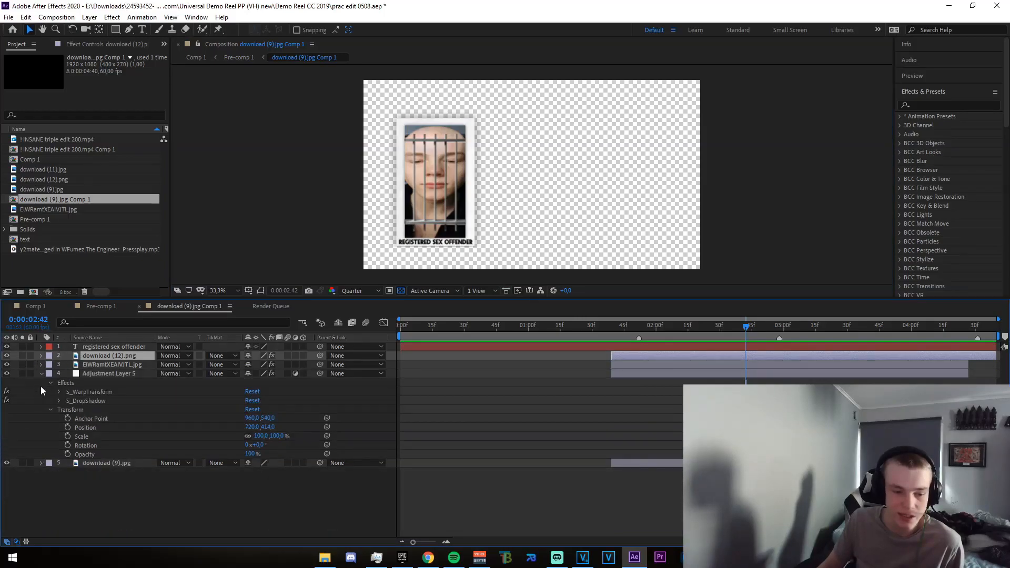
left_click(41, 373)
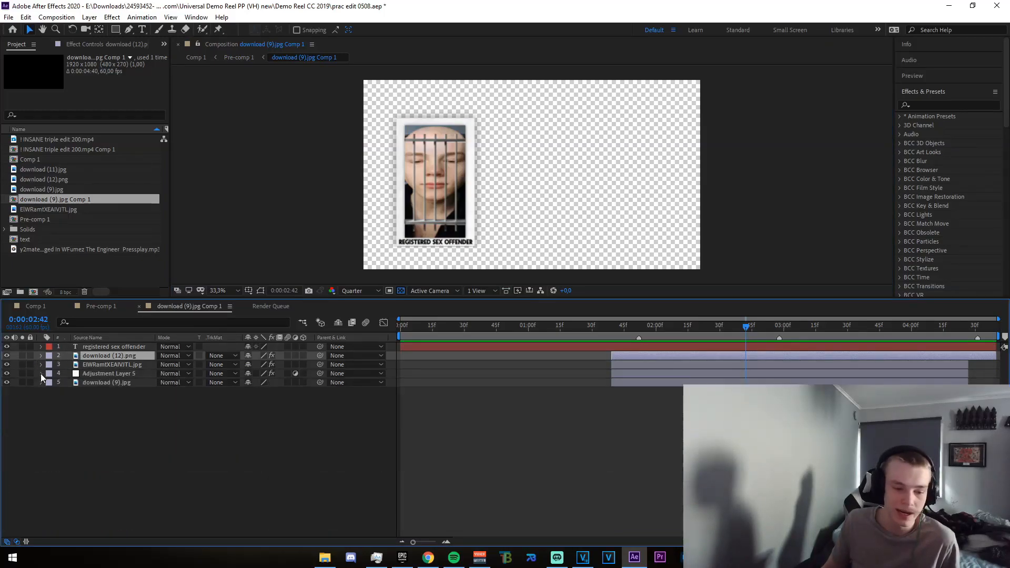
Inspect Adjustment Layer 5, the download (9).jpg layer and the caption text layer, scrubbing the picture between 0:00:02:31 and 0:00:02:34
left_click(642, 374)
left_click(639, 383)
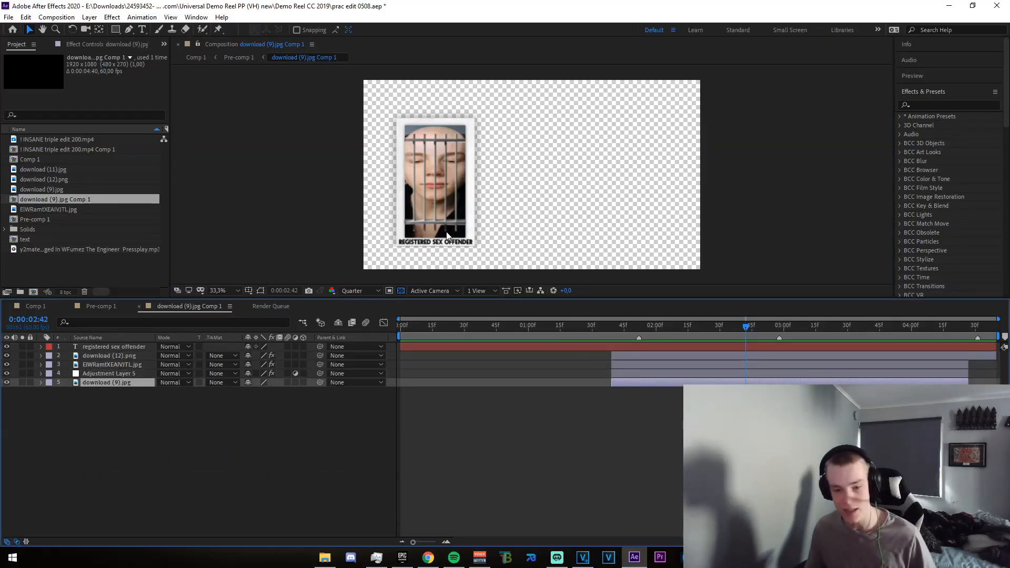
mouse_move(736, 324)
left_mouse_down()
mouse_move(641, 332)
mouse_move(721, 330)
left_mouse_up()
left_click(634, 346)
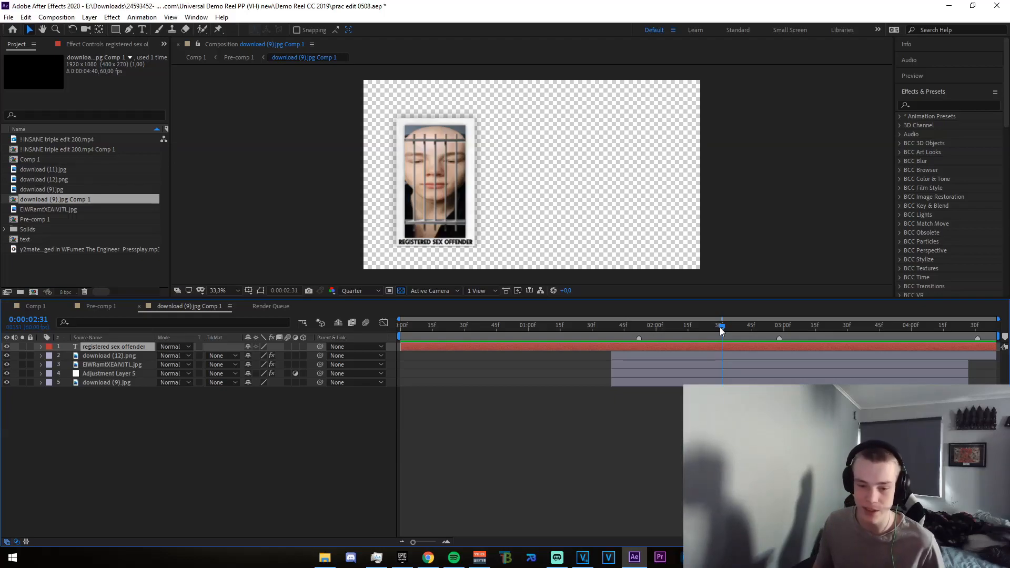
left_click_drag(719, 328, 728, 331)
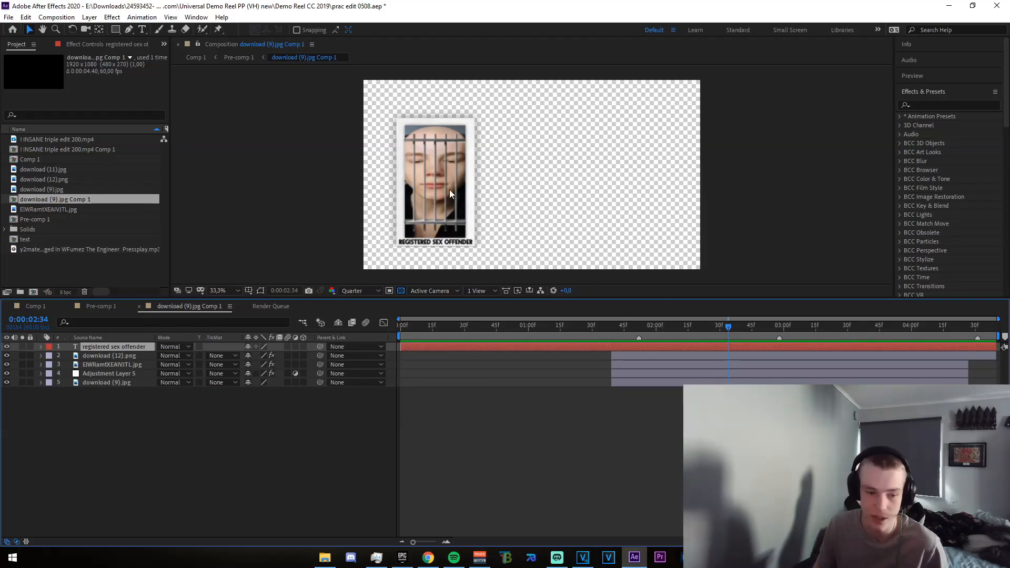
Scrub back through the framed picture's composition, return to Pre-comp 1 and scrub forward to the picture at 0:00:02:28
left_click_drag(755, 324, 609, 347)
left_click(100, 306)
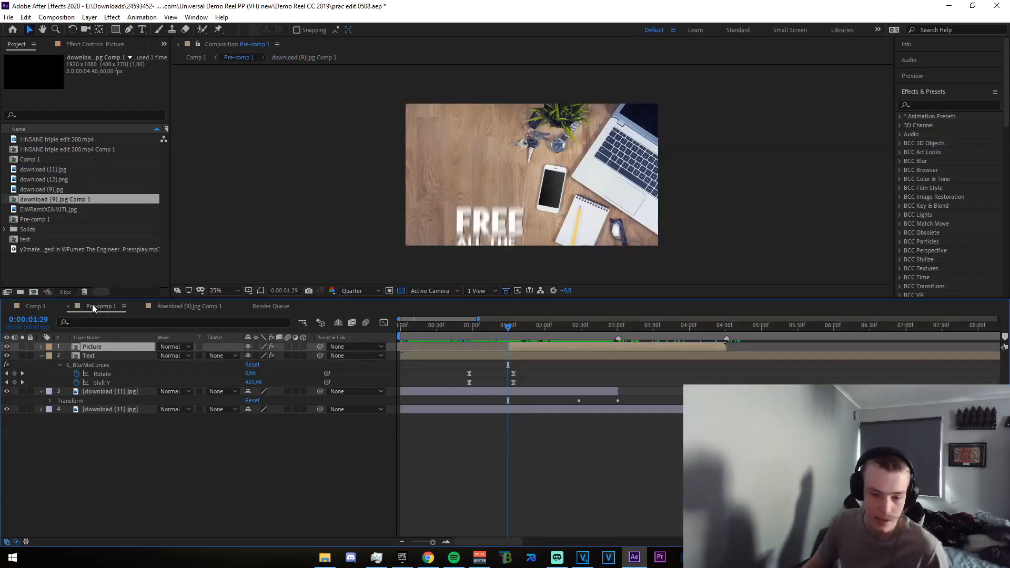
left_click_drag(500, 332, 577, 346)
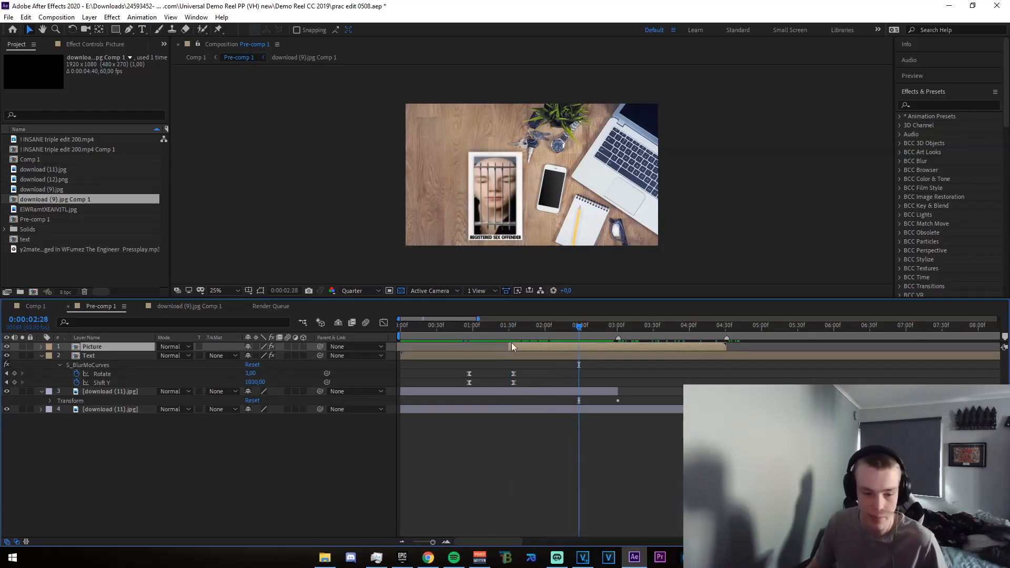
Reveal the Main layer's keyframed properties in Comp 1, then play and scrub through the blur and camera movement, ending at 0:00:00:42
left_click(51, 306)
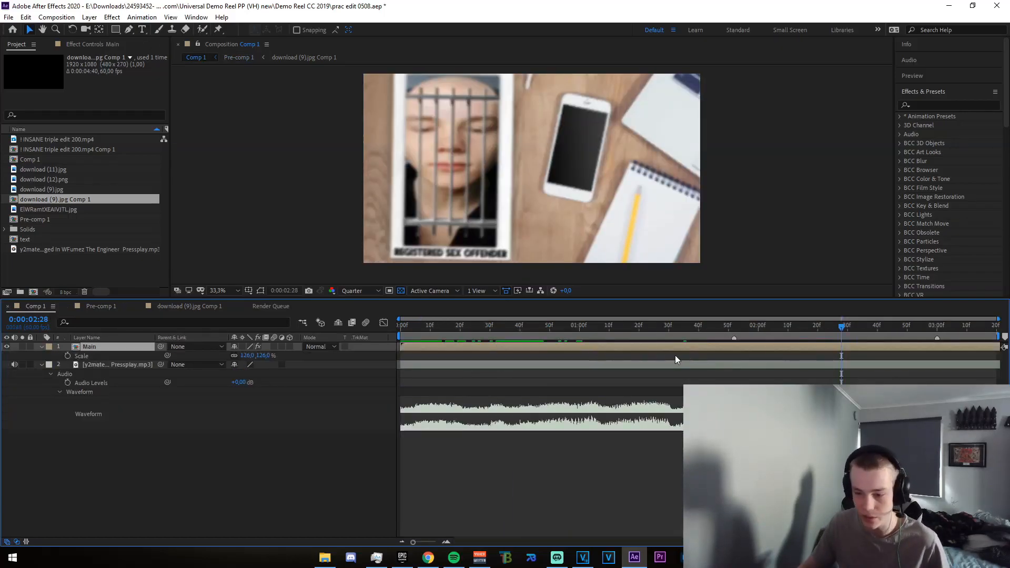
key("u")
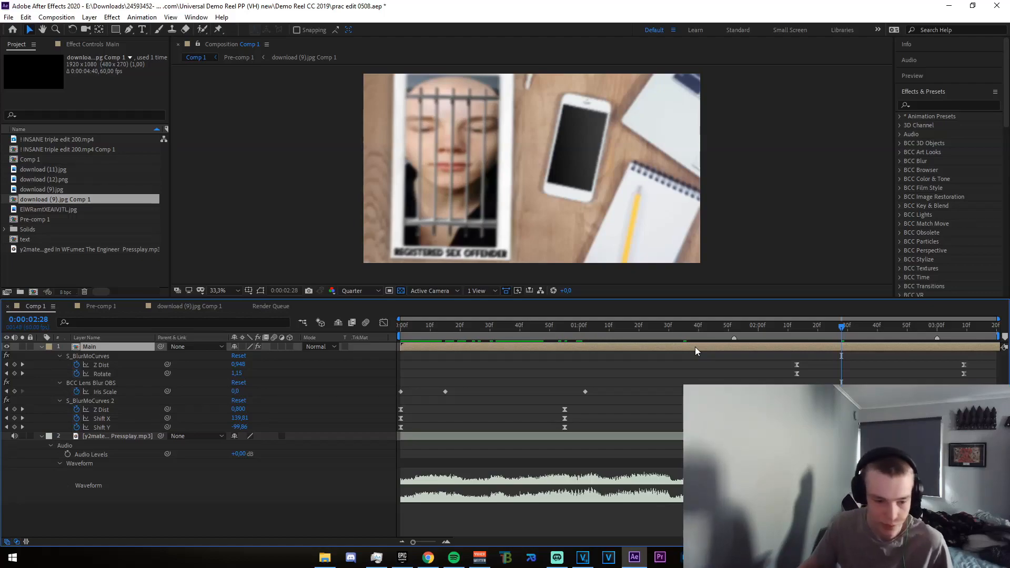
left_click_drag(848, 330, 395, 342)
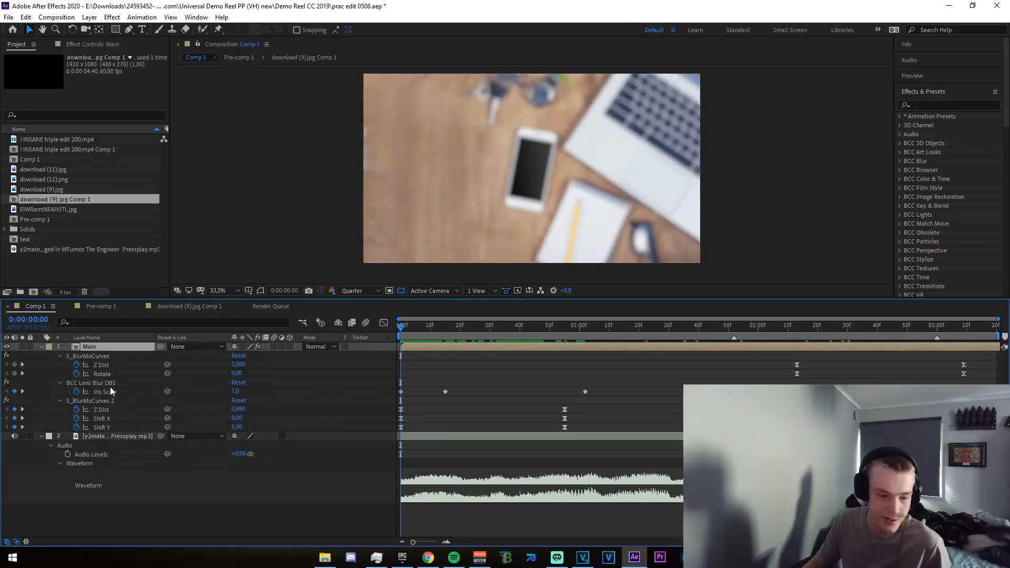
key("space")
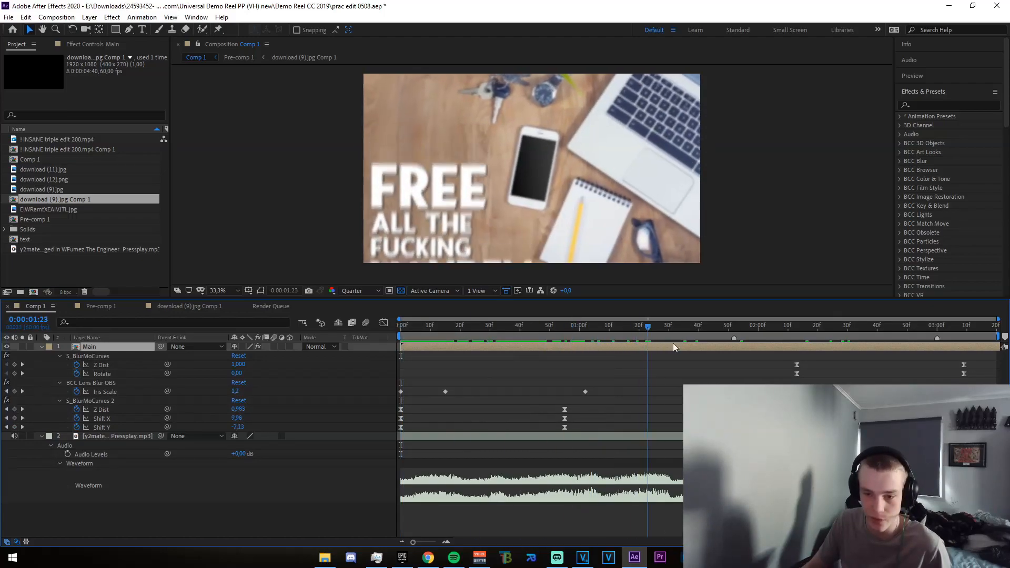
left_click_drag(789, 351, 559, 369)
left_click_drag(568, 329, 776, 371)
left_click_drag(790, 328, 523, 348)
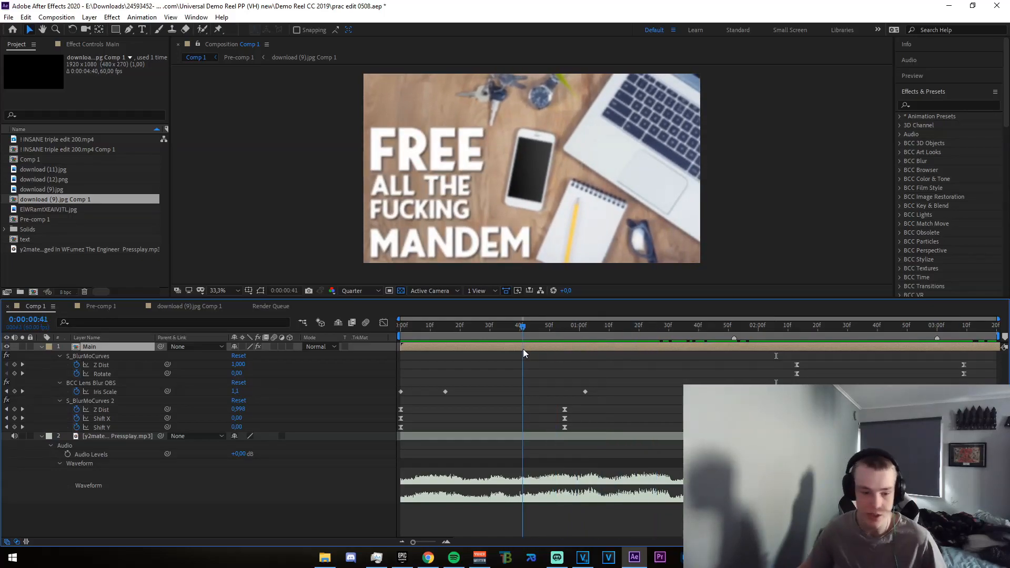
Examine the nesting from the Main layer through Pre-comp 1 to the Text layer's composition, and return to Pre-comp 1 at 0:00:00:39
double_click(105, 347)
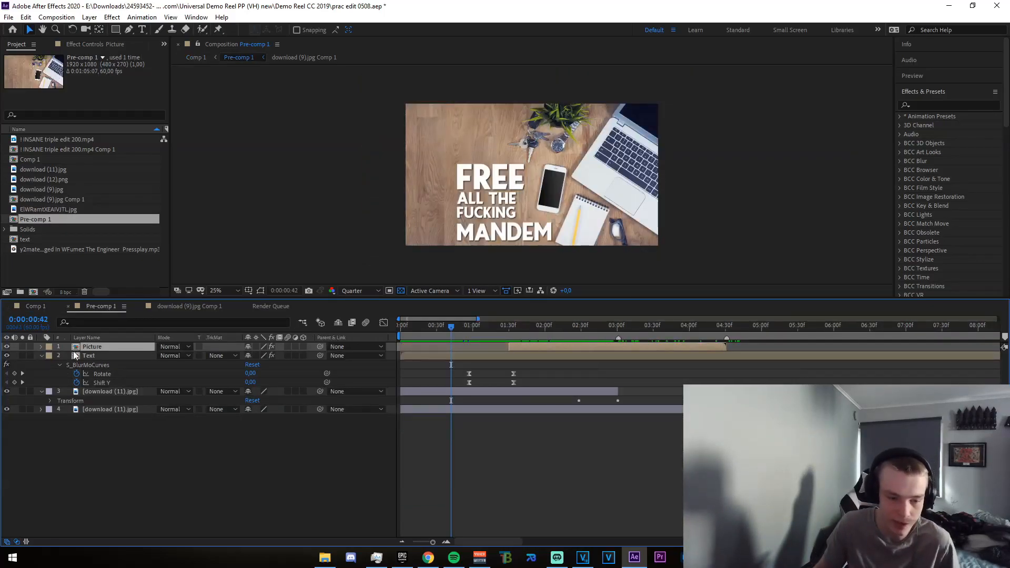
left_click(40, 307)
left_click(99, 306)
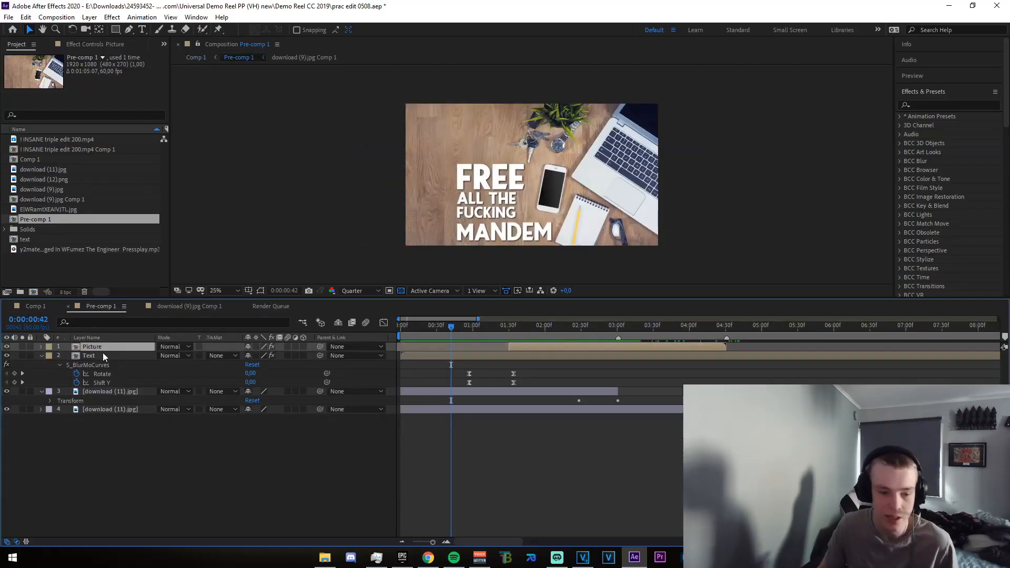
double_click(90, 353)
left_click_drag(526, 334, 566, 349)
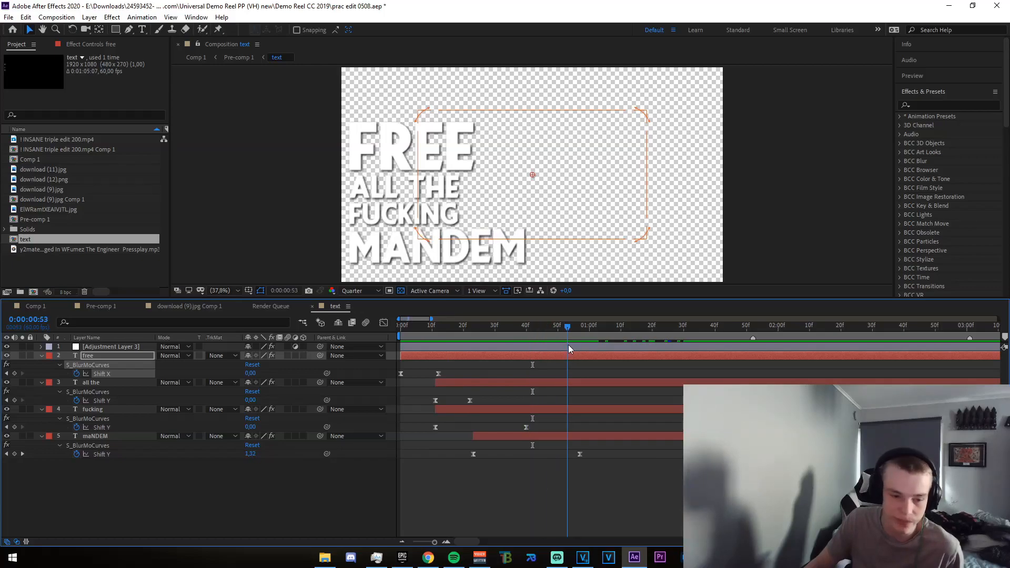
left_click(257, 306)
left_click(158, 308)
left_click(134, 307)
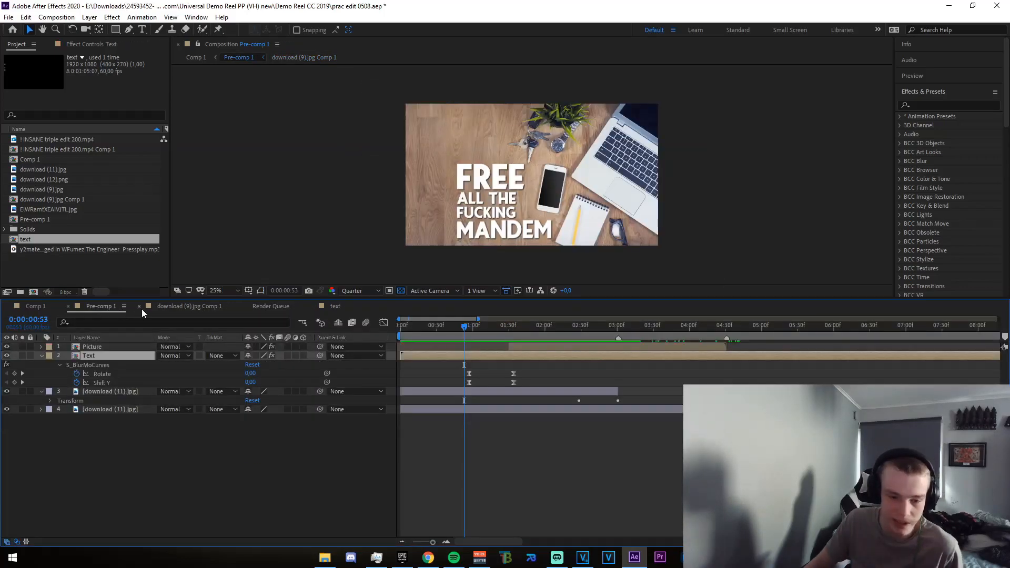
mouse_move(464, 331)
left_mouse_down()
mouse_move(490, 333)
mouse_move(446, 331)
left_mouse_up()
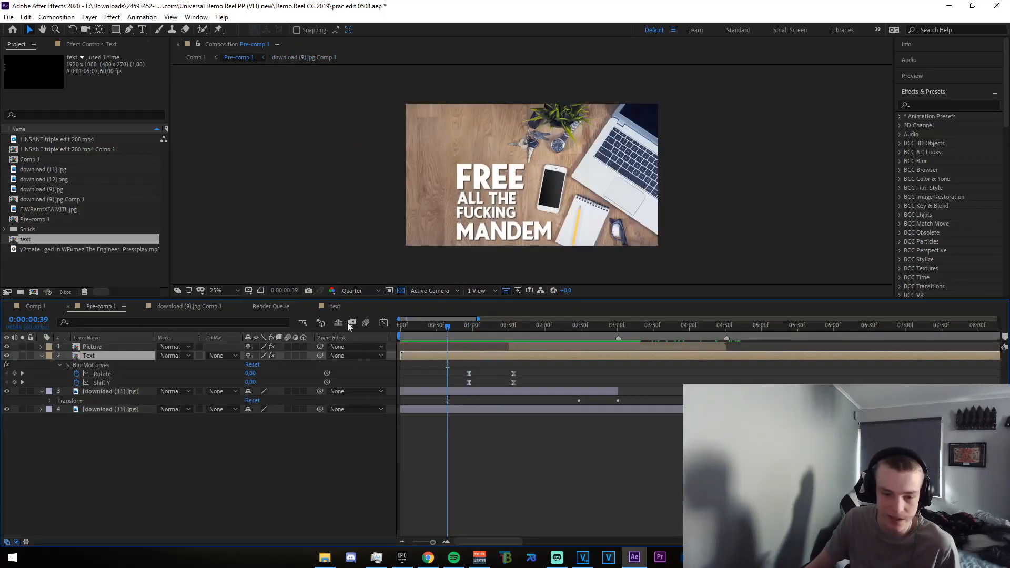
Open the text composition with the Type tool active and set the current time to 0:00:00:38
left_click(335, 306)
key("ctrl+t")
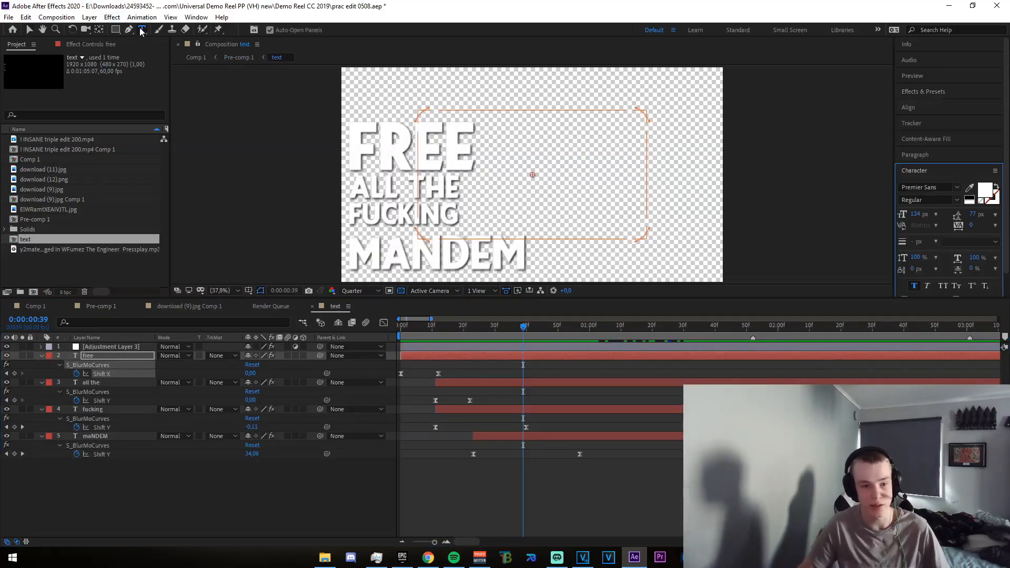
left_click(506, 327)
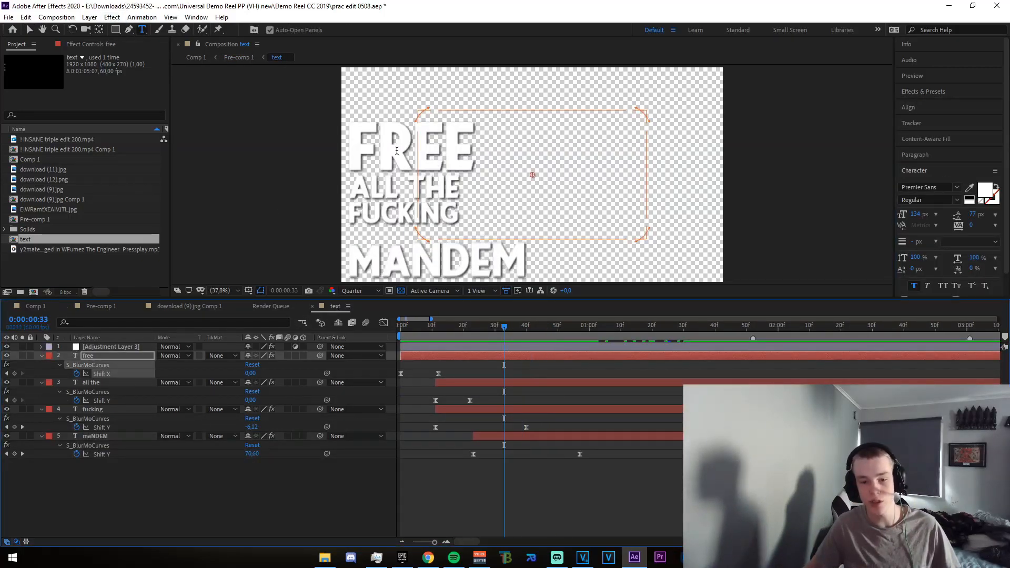
left_click_drag(505, 327, 520, 327)
Try "hi" as the wording of the first text line and change it back to "free"
double_click(408, 184)
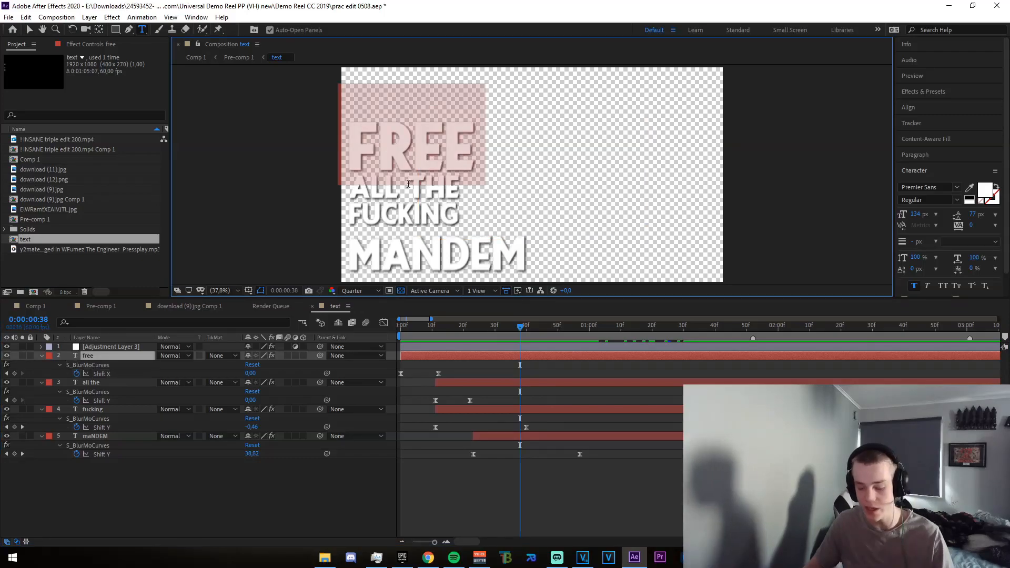
type("hi")
key("ctrl+a")
type("free")
Replace the second text line with "my name" and the first text line with "hi"
triple_click(444, 194)
type("my")
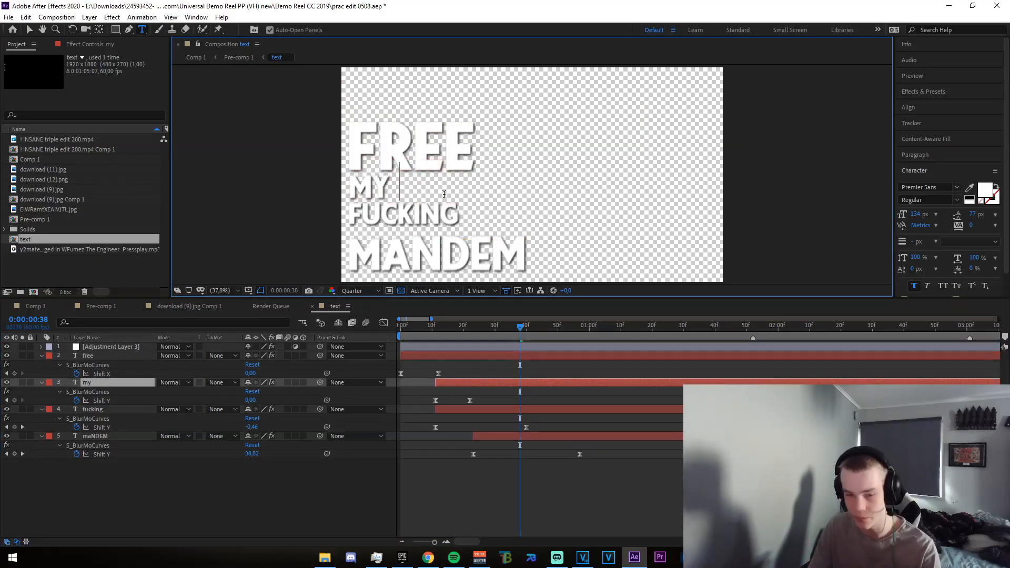
left_click(453, 152)
left_click(30, 30)
left_click(376, 137)
left_click(142, 30)
left_click(382, 141)
double_click(384, 141)
type("hi")
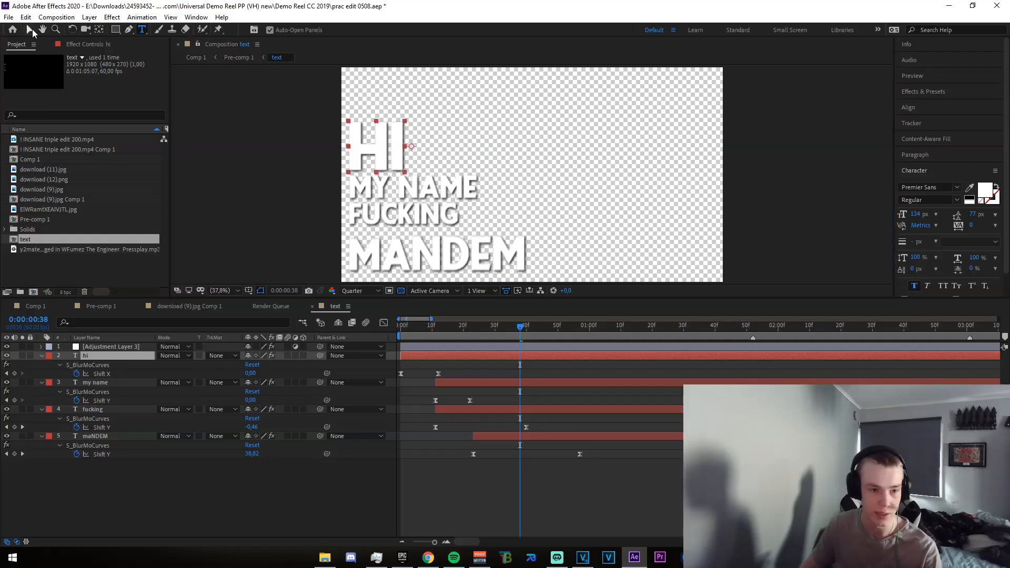
Replace the third text line with "is" and the fourth text line with the creator's name
left_click(32, 31)
left_click(142, 30)
left_click(391, 221)
double_click(391, 221)
type("is")
left_click(29, 30)
left_click(179, 62)
left_click(142, 30)
double_click(410, 256)
type("dignal")
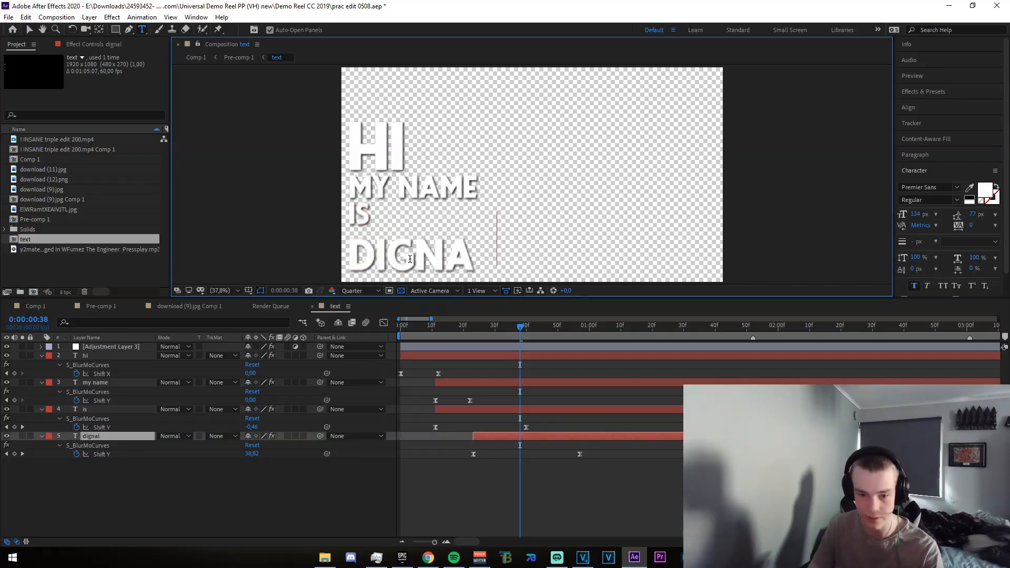
Return to Comp 1 and scrub and play the edit to check the reworded text animation
left_click(95, 309)
left_click(38, 306)
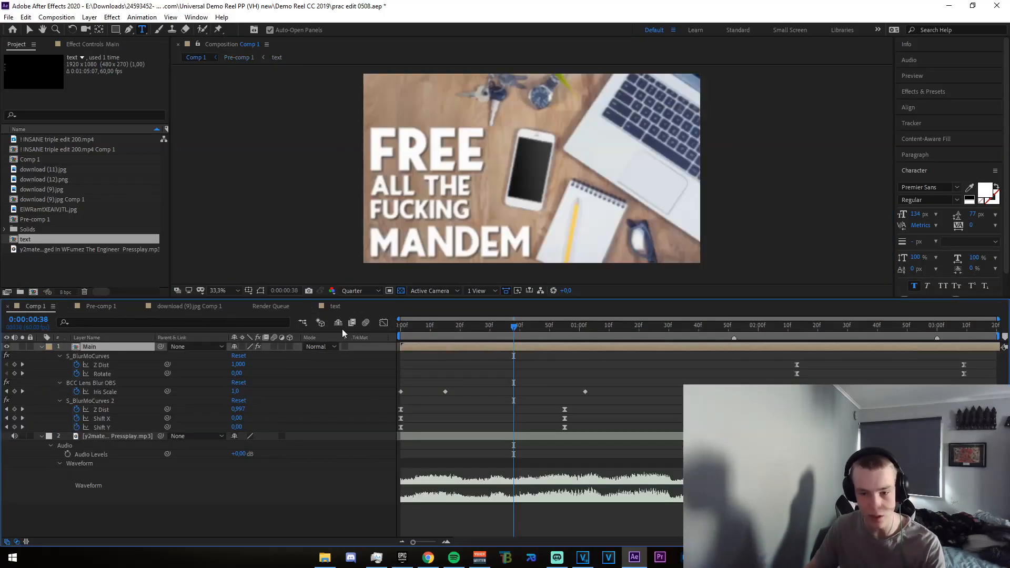
left_click_drag(515, 327, 529, 355)
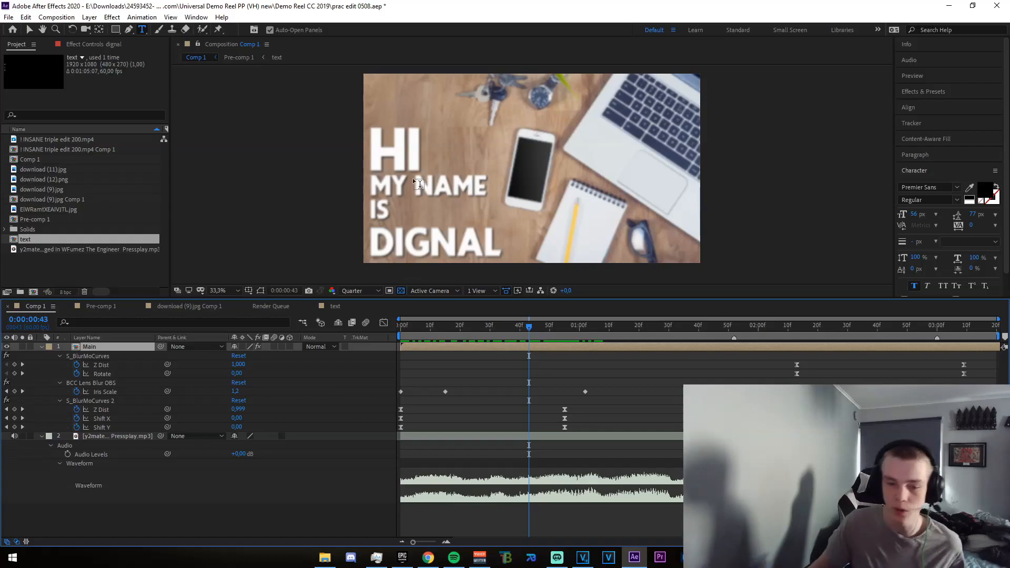
left_click(436, 326)
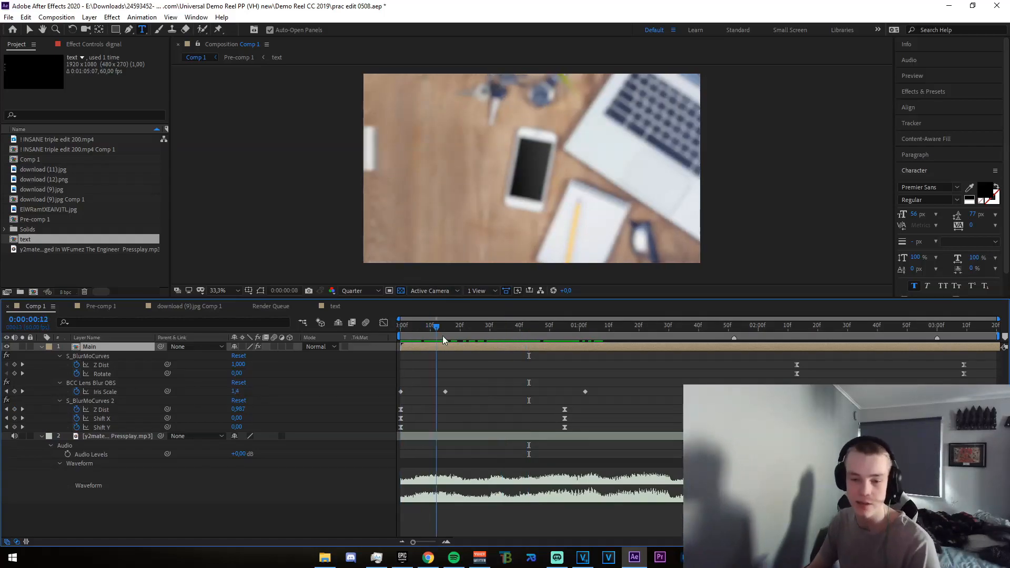
key("space")
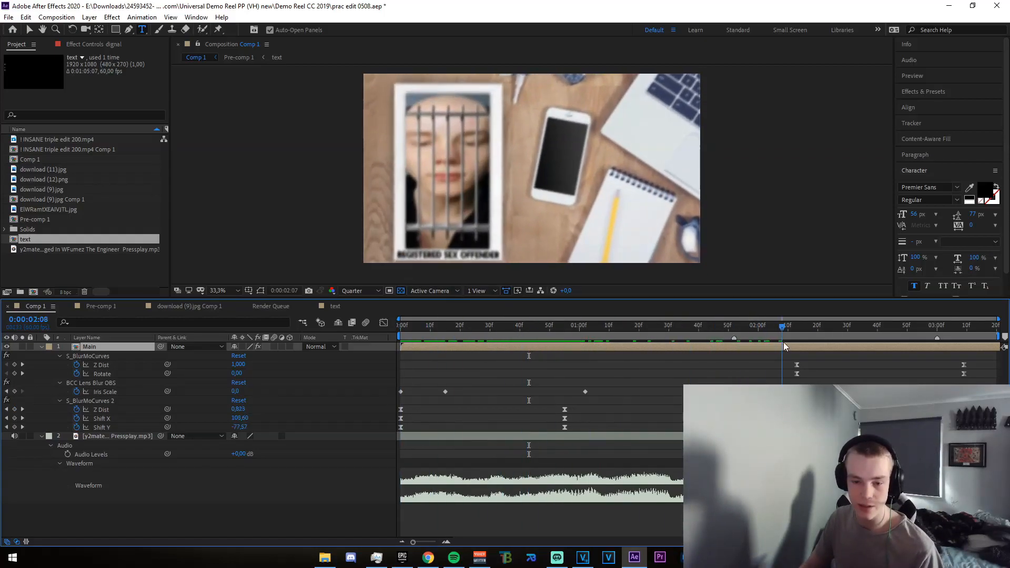
Open the Picture layer's composition from Pre-comp 1 and scrub the framed picture to 0:00:02:11
left_click(96, 305)
double_click(99, 351)
left_click(714, 327)
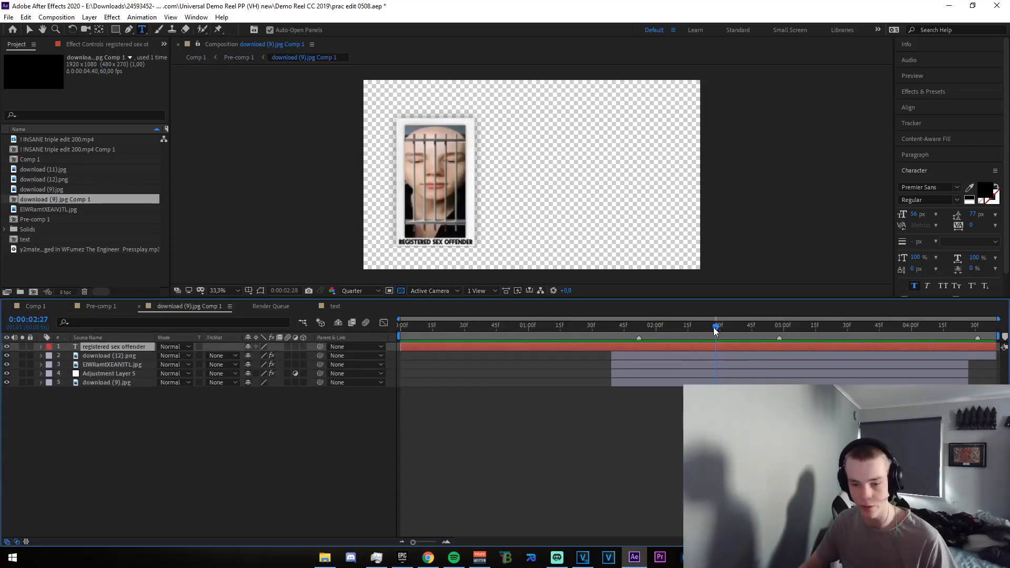
left_click_drag(601, 332, 680, 328)
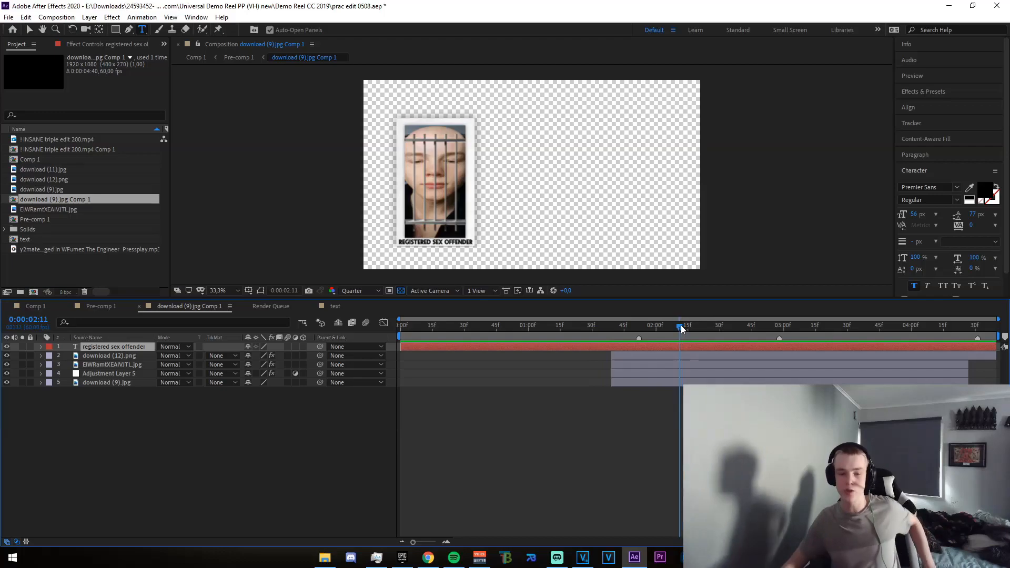
Hide the download (12).png bars and the EIWRamtXEAIVJTL.jpg photo so only the paper frame and caption show
left_click(111, 355)
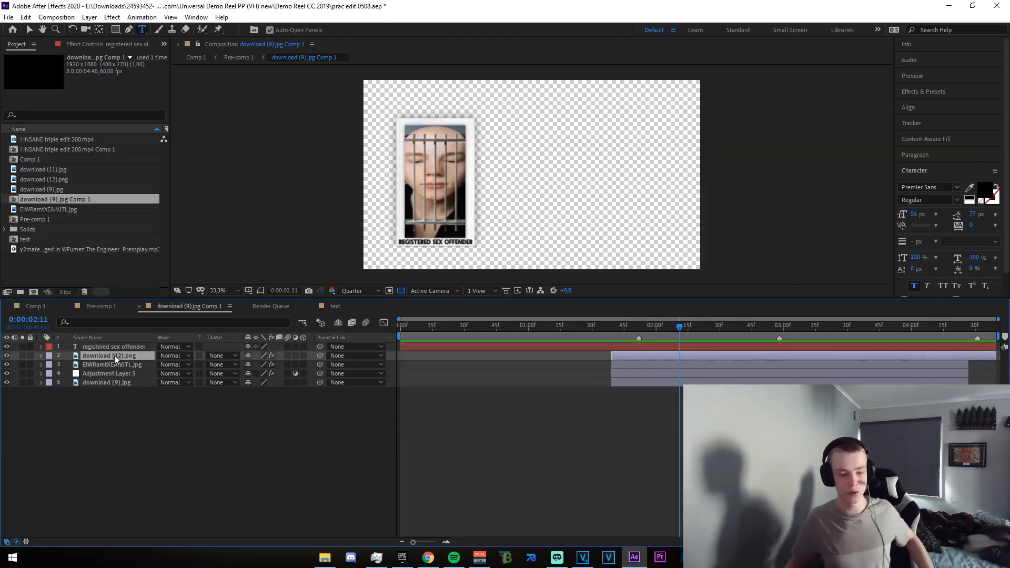
left_click(7, 356)
left_click(7, 356)
left_click(6, 364)
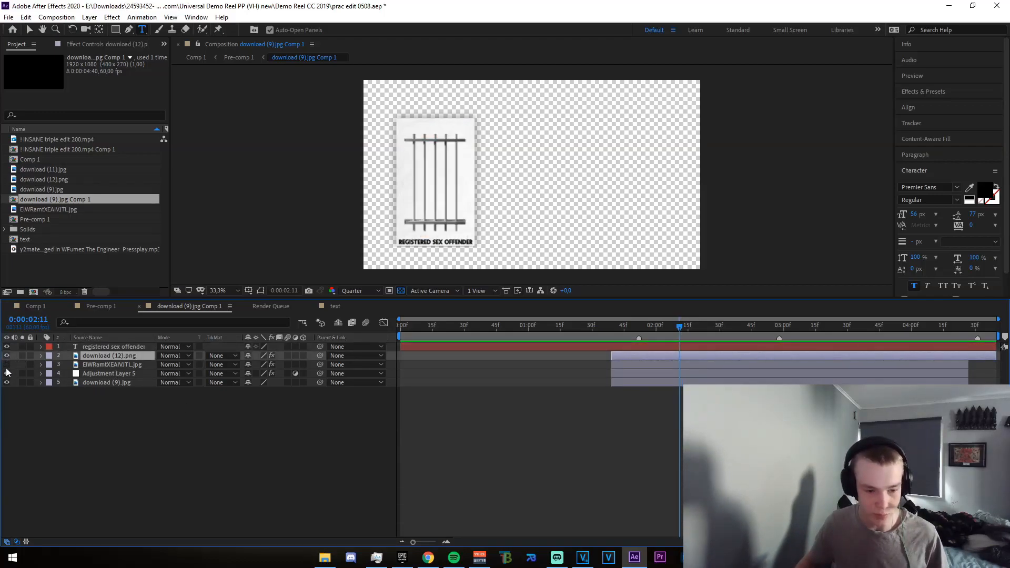
left_click(7, 355)
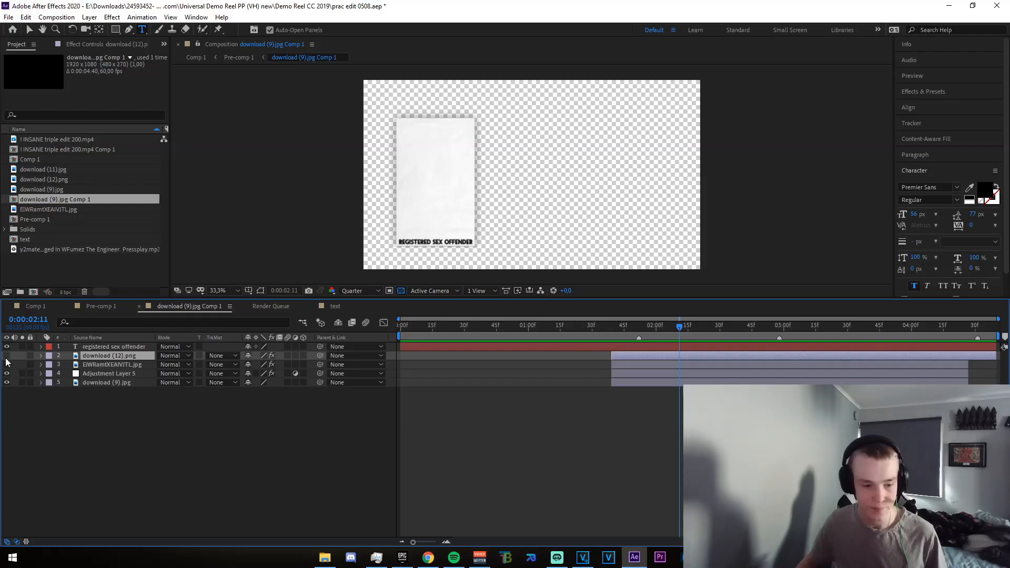
Change the picture's caption text to "best fortnite player" and center it along the bottom of the frame
left_click(103, 338)
left_click(106, 344)
left_click(428, 244)
key("ctrl+a")
type("be")
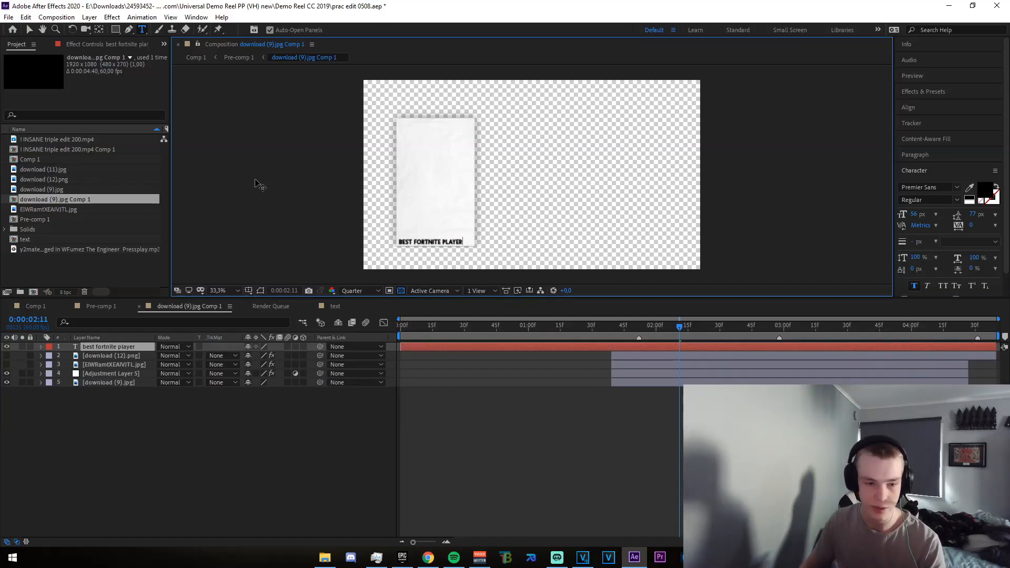
left_click(29, 29)
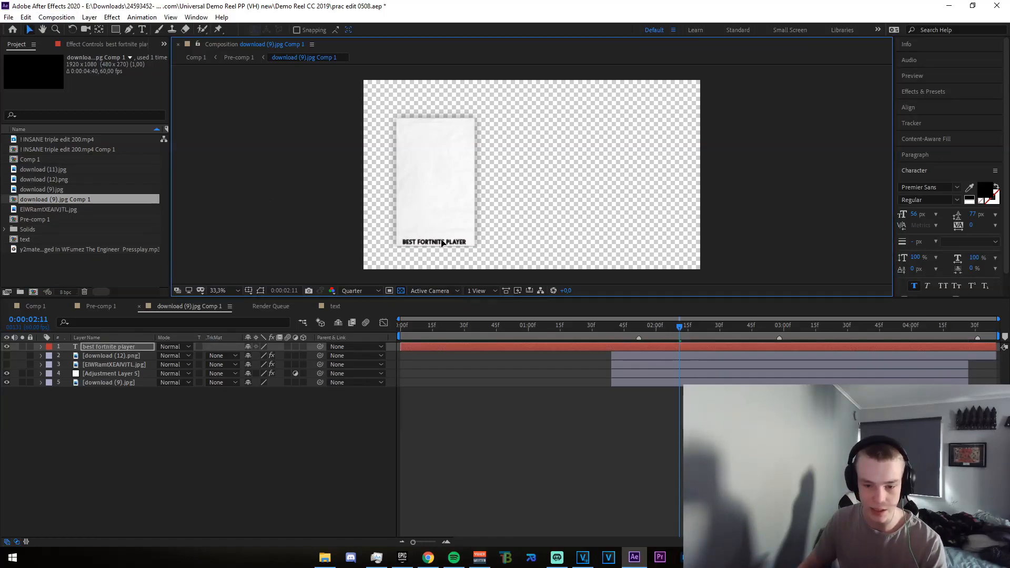
Scrub from the picture layers' start at 0:00:01:39 to 0:00:02:03 and make the photo and bars layers visible again
left_click_drag(680, 325, 613, 355)
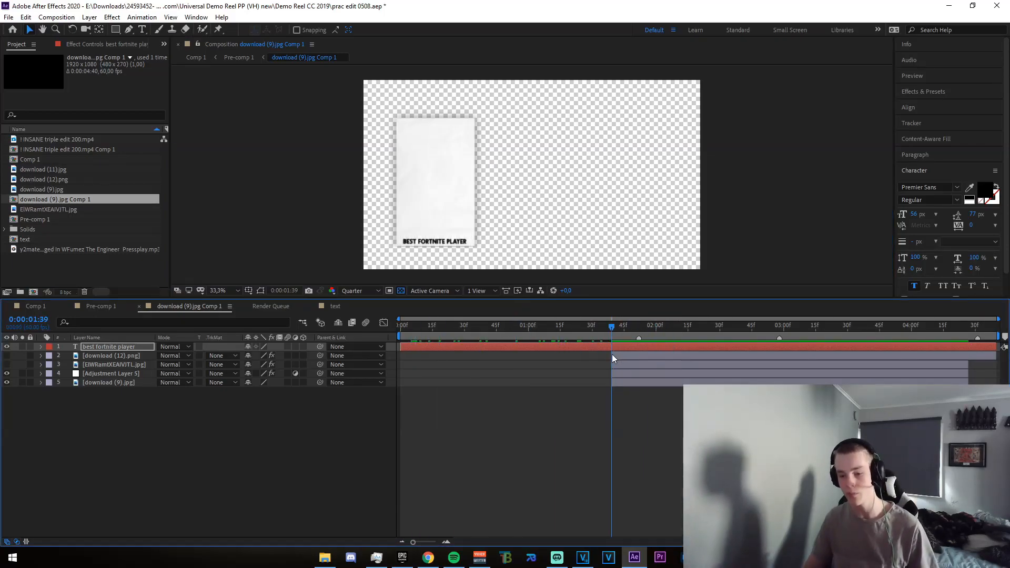
left_click_drag(613, 326, 652, 329)
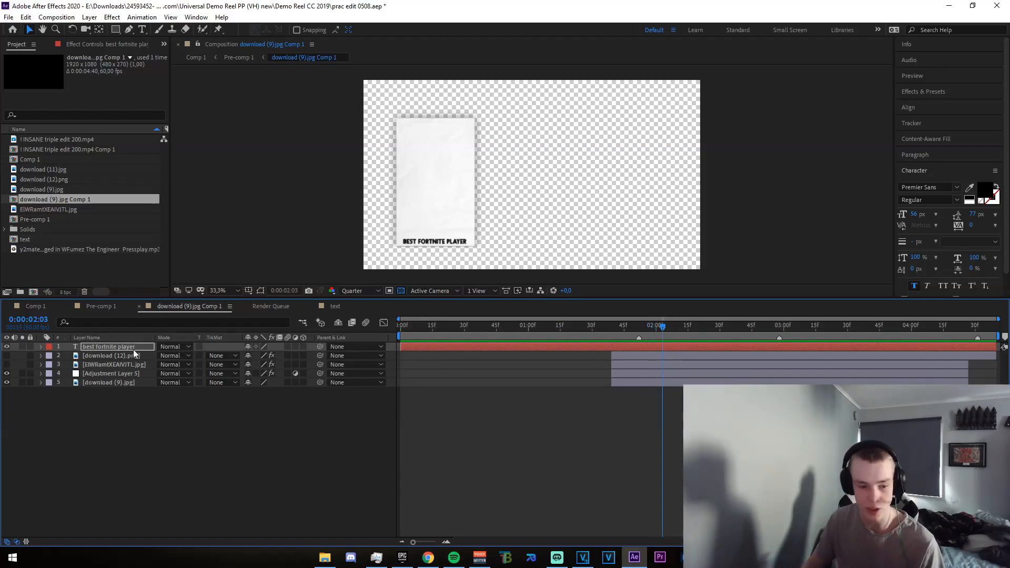
left_click(6, 364)
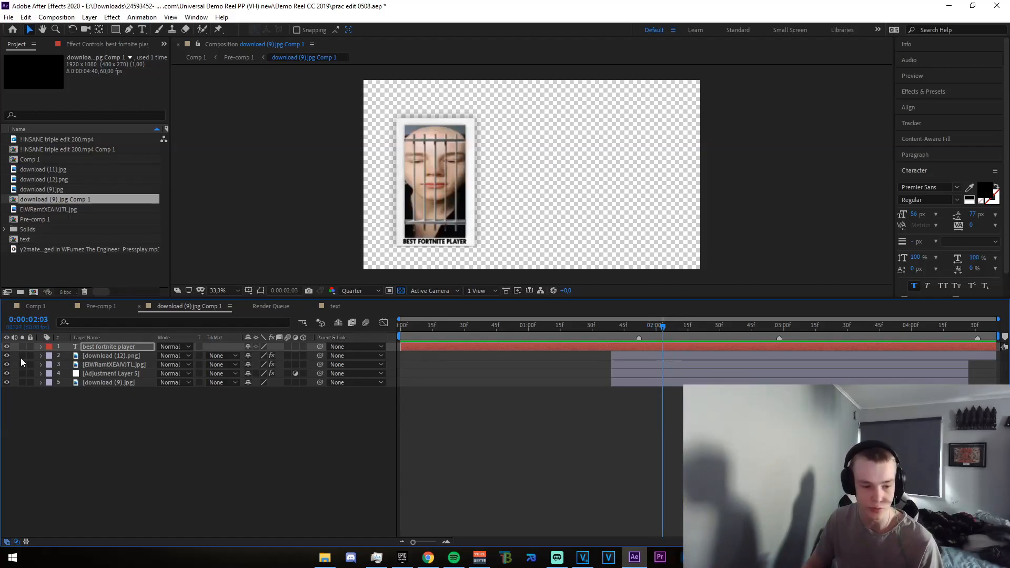
Scrub the updated picture in Pre-comp 1, check it in Comp 1, and return Comp 1 to its first frame
left_click(118, 310)
left_click_drag(566, 333, 607, 347)
left_click(39, 307)
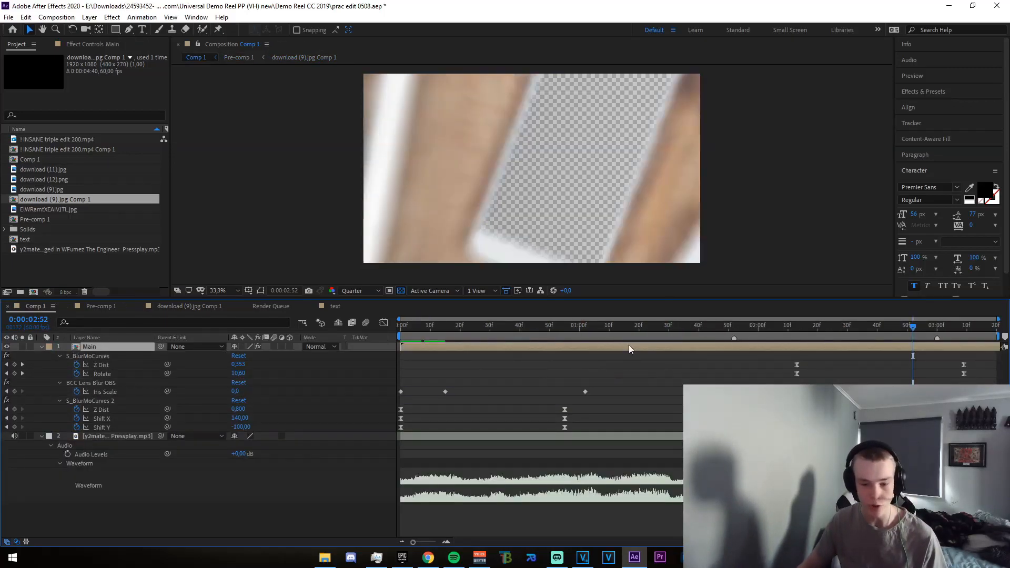
key("Home")
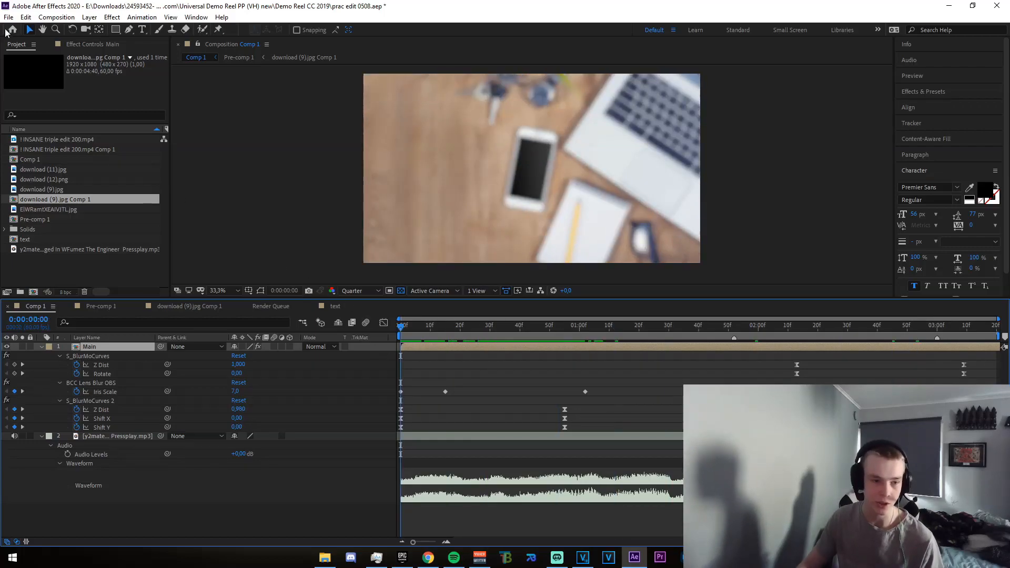
Add Comp 1 to the render queue and confirm its output module settings with the AVI format
left_click(9, 17)
mouse_move(48, 194)
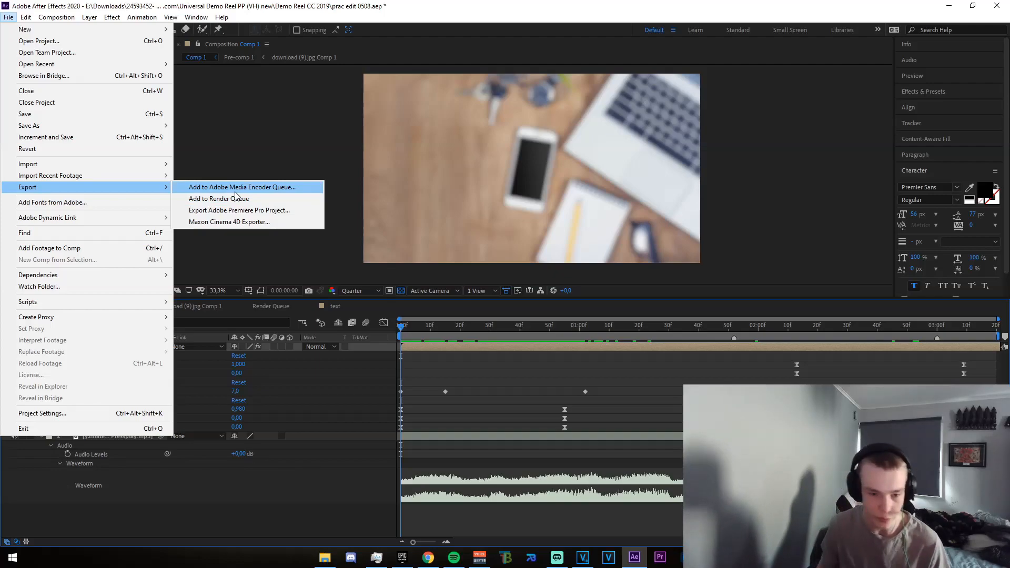
left_click(210, 199)
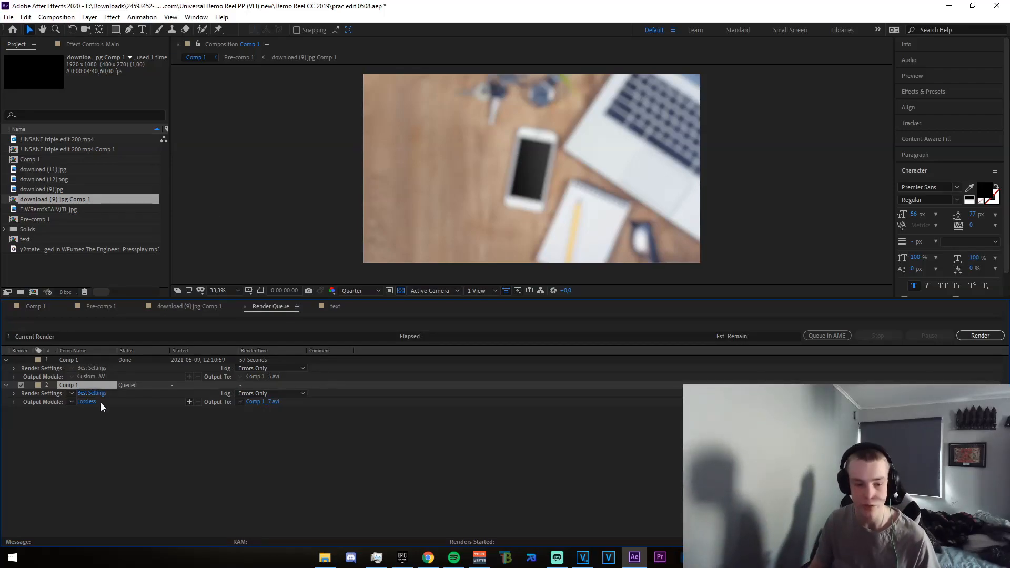
left_click(85, 403)
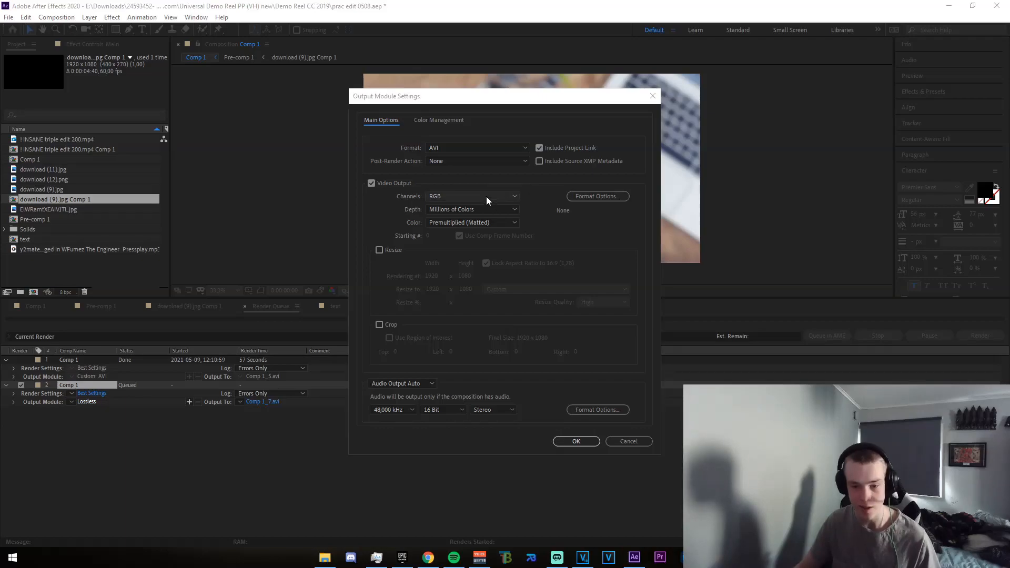
left_click(470, 230)
left_click(579, 443)
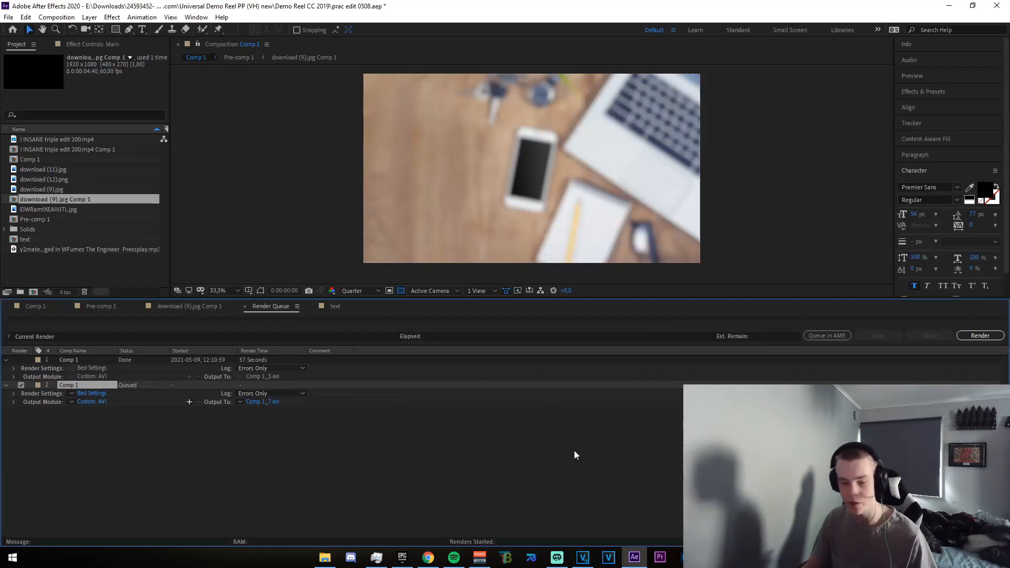